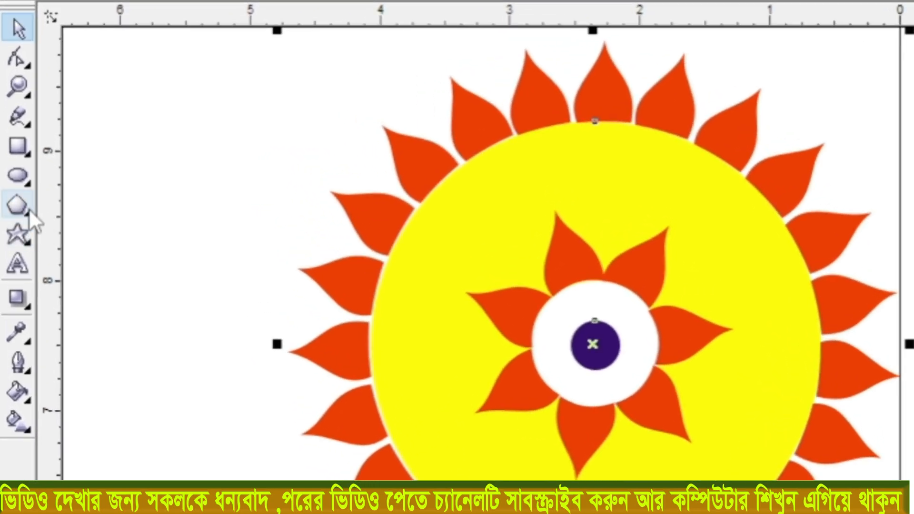
- Draw a circle about 3.6 inches across beside the flower artwork, and a rectangle about 0.65 by 0.93 inches near its upper-left edge
left_click(18, 175)
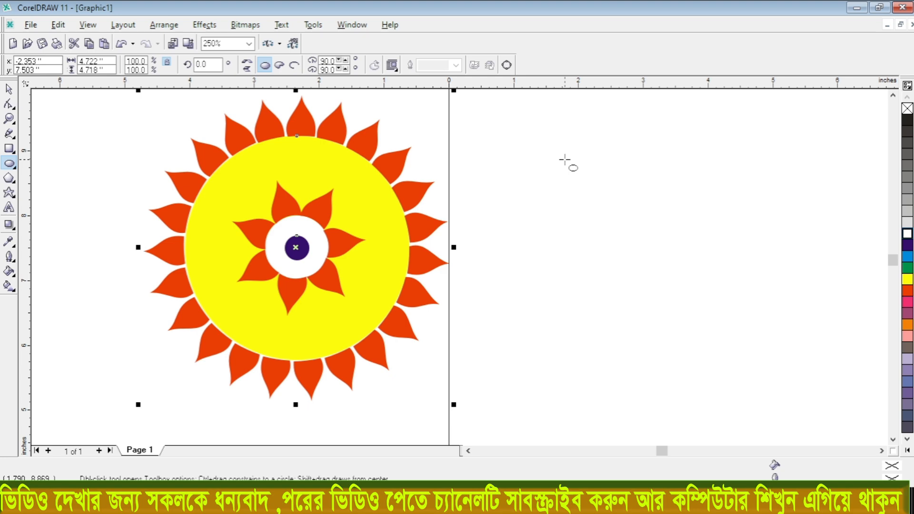
left_click_drag(545, 135, 801, 358)
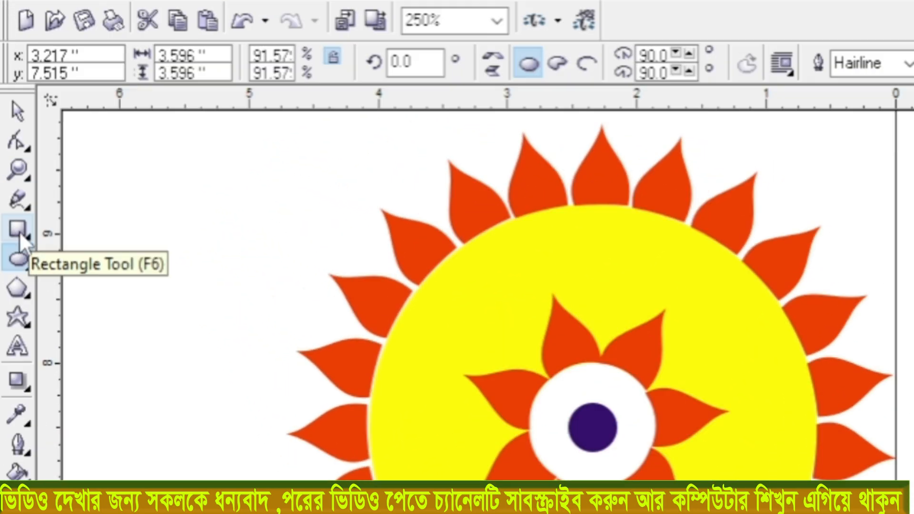
left_click(19, 230)
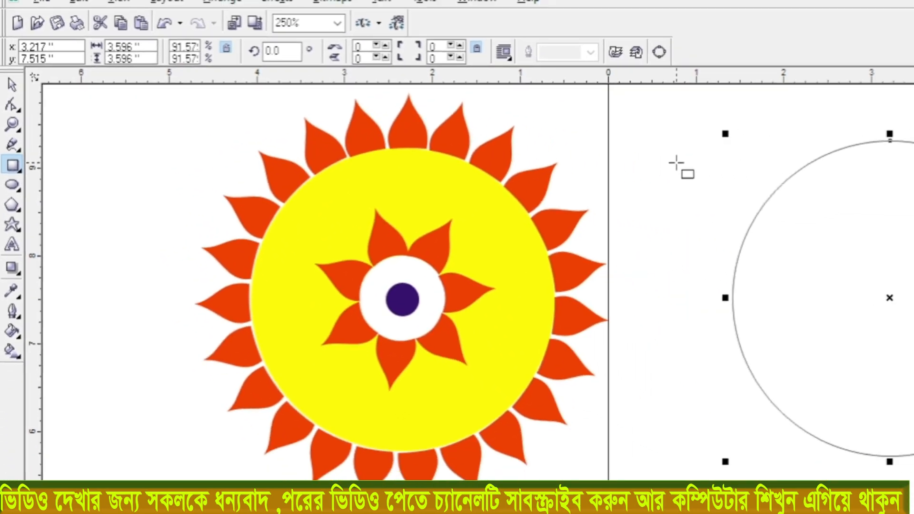
left_click(663, 157)
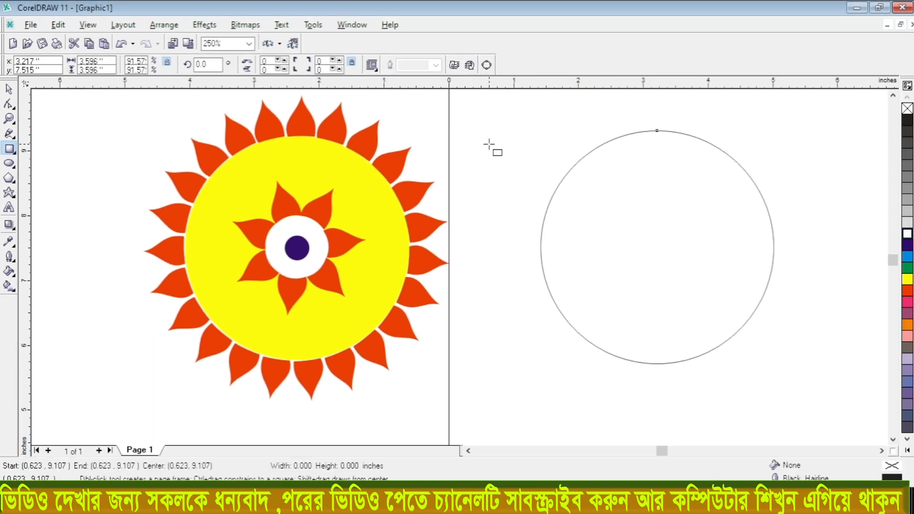
mouse_move(489, 144)
left_mouse_down()
mouse_move(515, 166)
mouse_move(531, 203)
left_mouse_up()
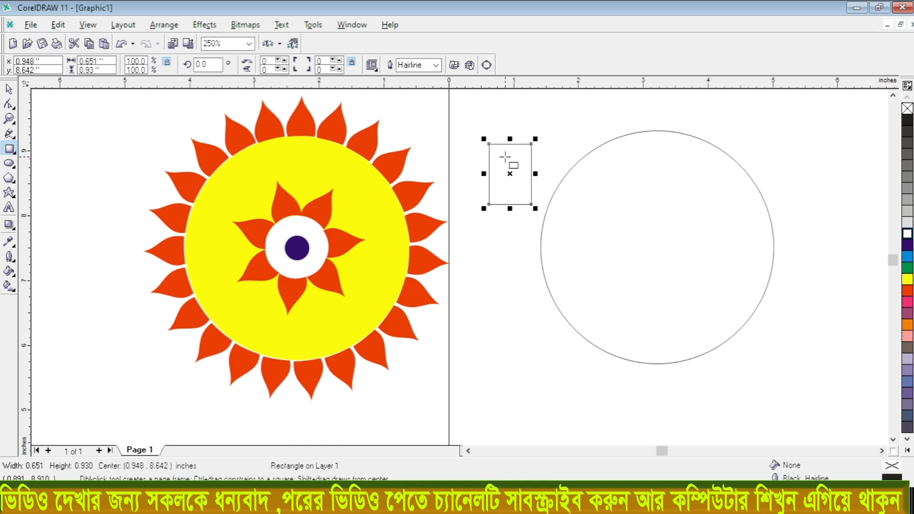
- Convert the rectangle to a curve, reshape it into a narrow upright triangle, and place it on top of the circle
key("ctrl+q")
key("space")
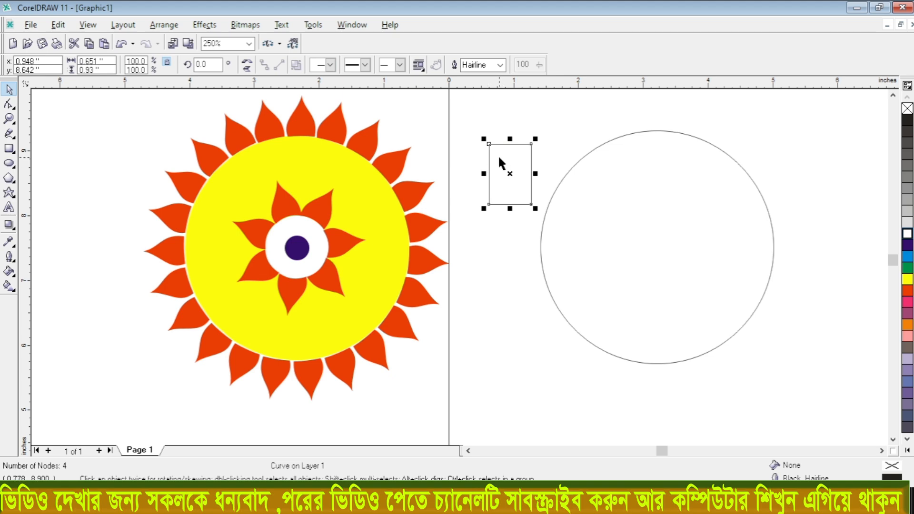
scroll(515, 131, "up", 2)
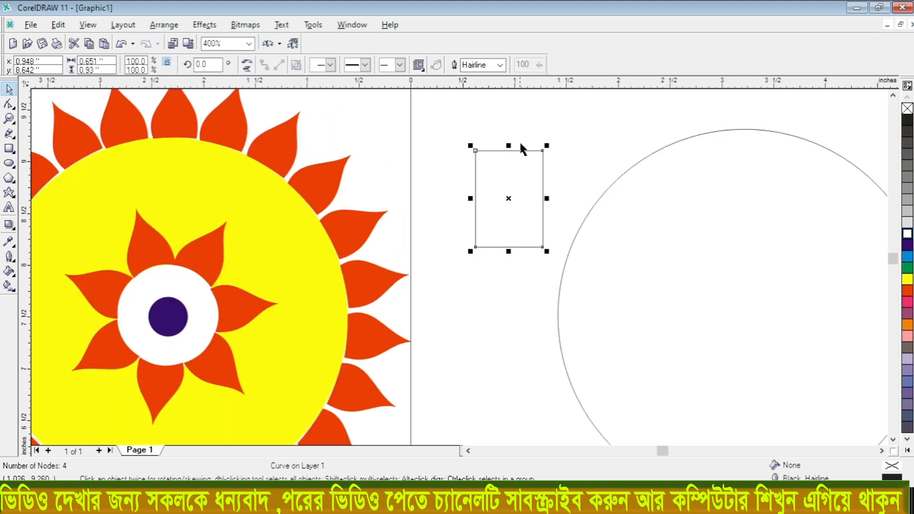
double_click(543, 151)
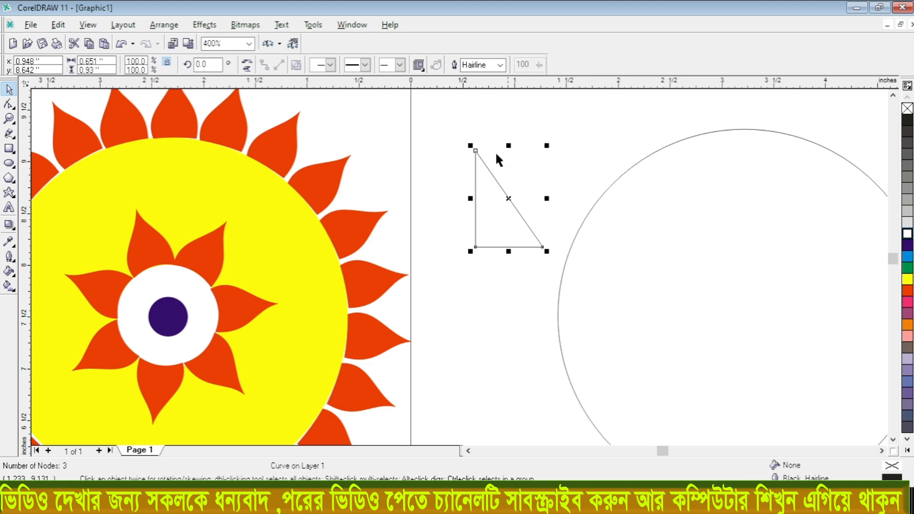
left_click(477, 157)
left_click_drag(476, 154, 509, 144)
scroll(502, 191, "down", 2)
left_click_drag(504, 196, 661, 116)
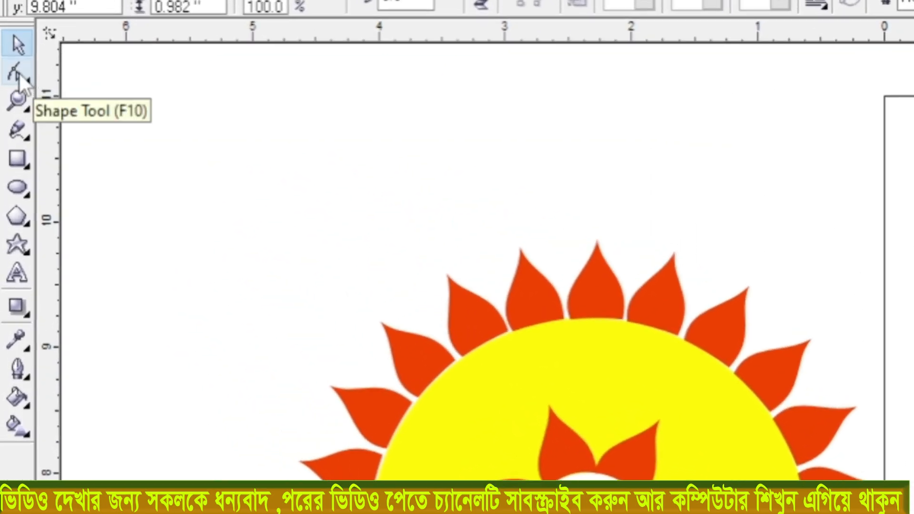
- Convert the triangle's right side from a line to a curve and bend it into an S-shaped petal edge
left_click(19, 73)
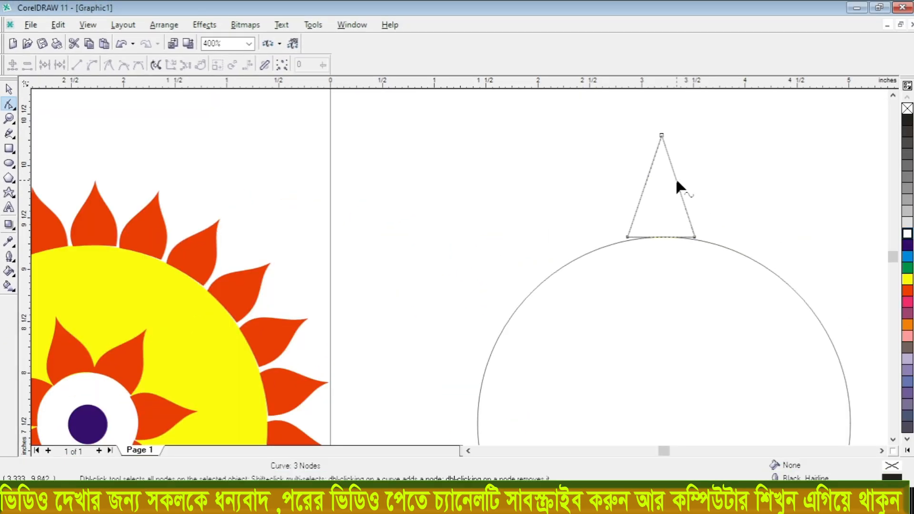
left_click(677, 180)
scroll(679, 176, "up", 1)
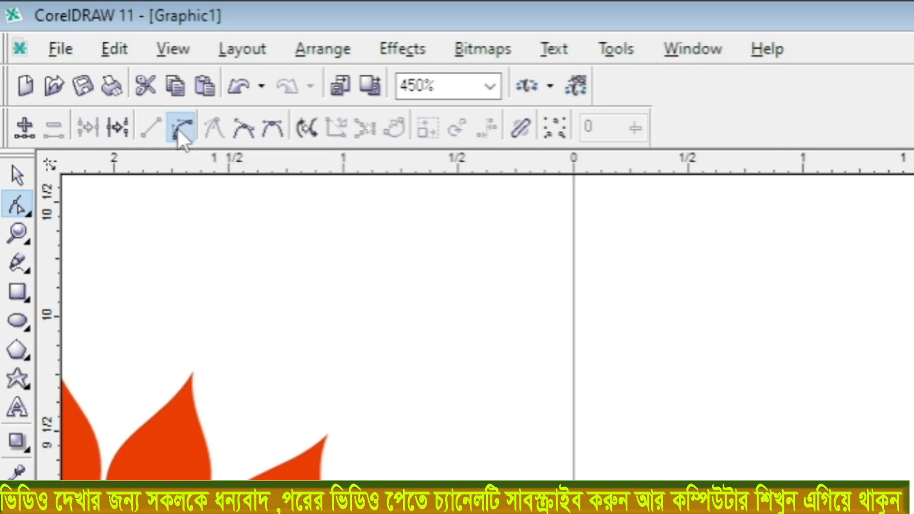
left_click(179, 127)
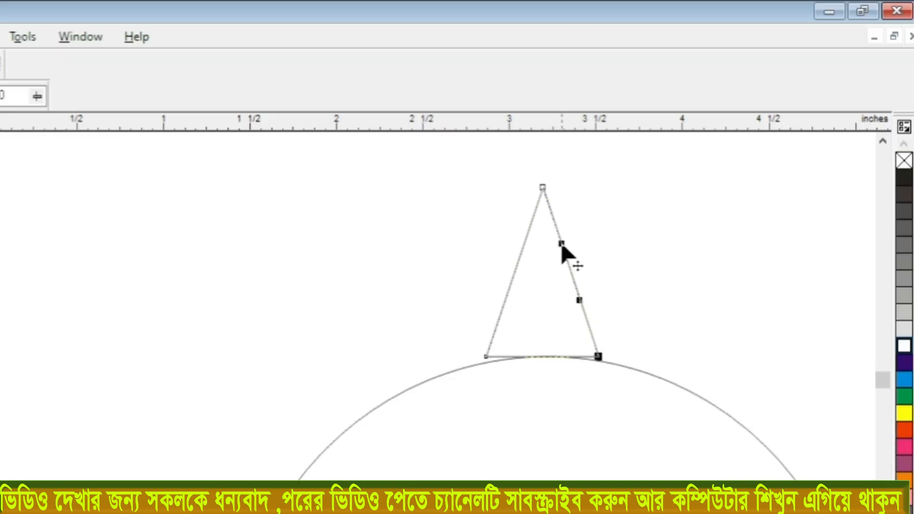
left_click(562, 247)
left_click_drag(562, 246, 550, 250)
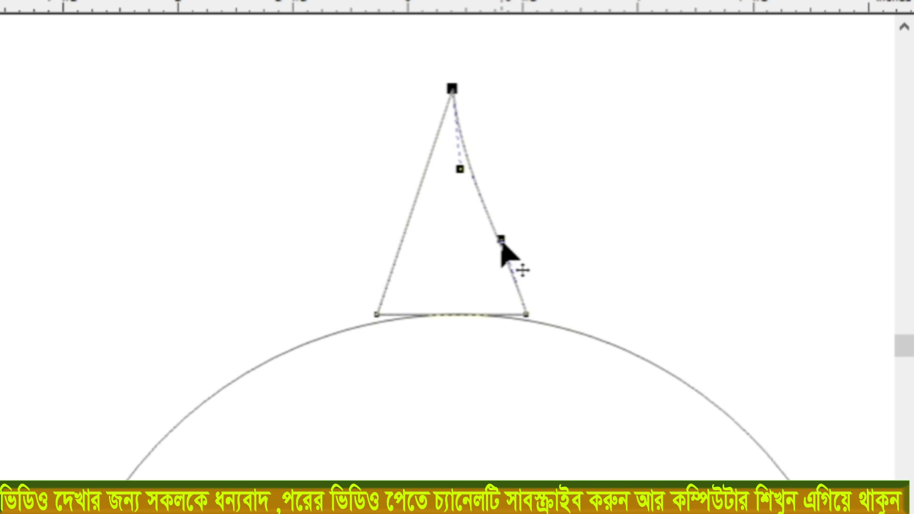
left_click(501, 240)
left_click_drag(501, 242, 540, 212)
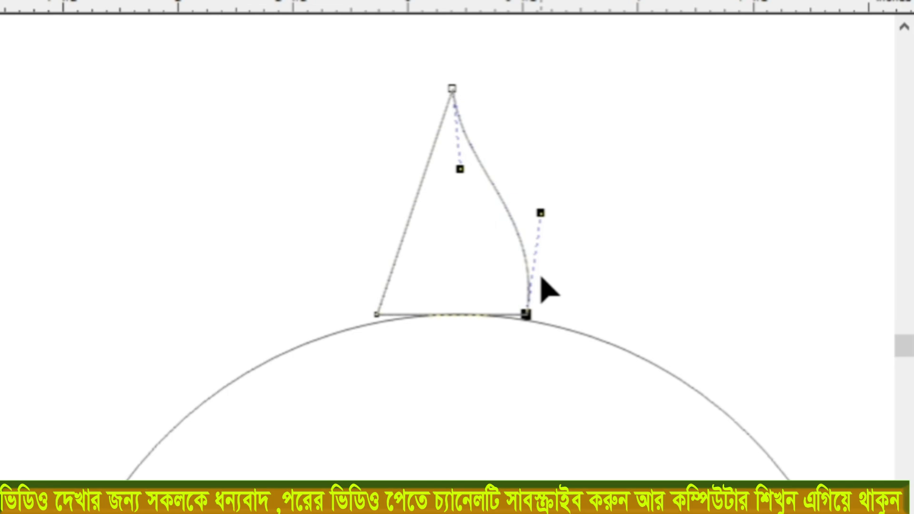
- Pull the lower control handle of the petal's right edge slightly outward to refine its curve
left_click(452, 89)
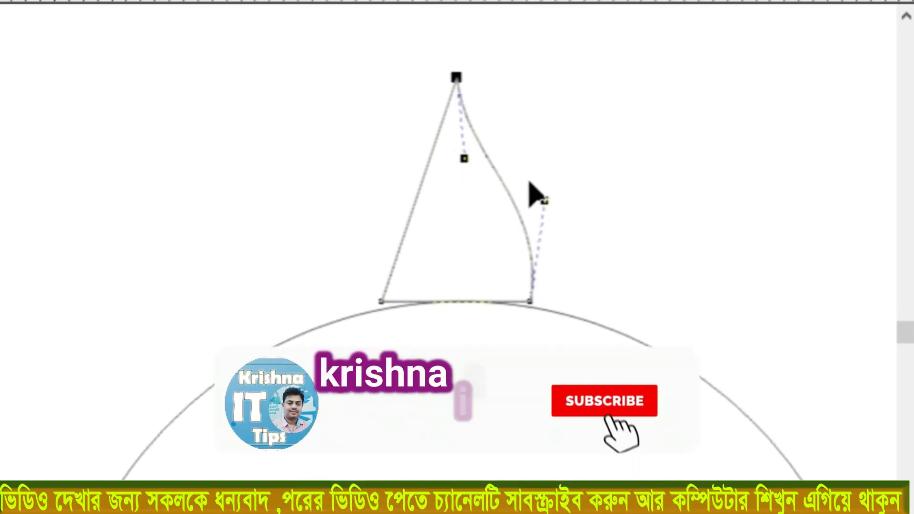
left_click(551, 161)
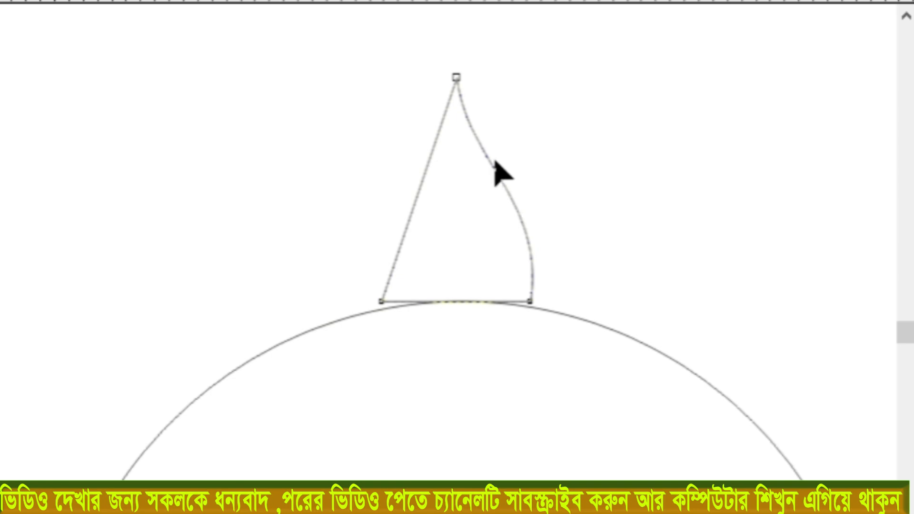
left_click(531, 304)
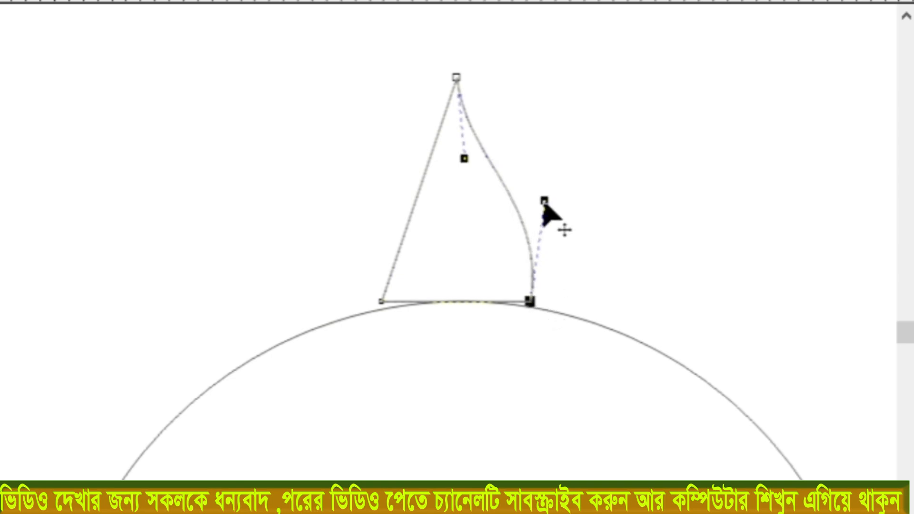
mouse_move(545, 202)
left_mouse_down()
mouse_move(549, 212)
mouse_move(557, 195)
mouse_move(547, 199)
left_mouse_up()
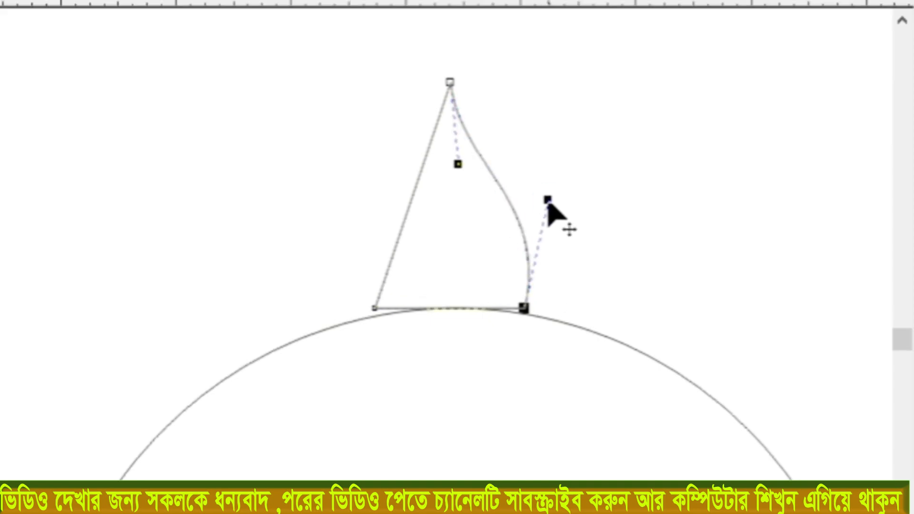
- Convert the petal's straight left side to a curve and shape it to mirror the right edge
left_click(414, 184)
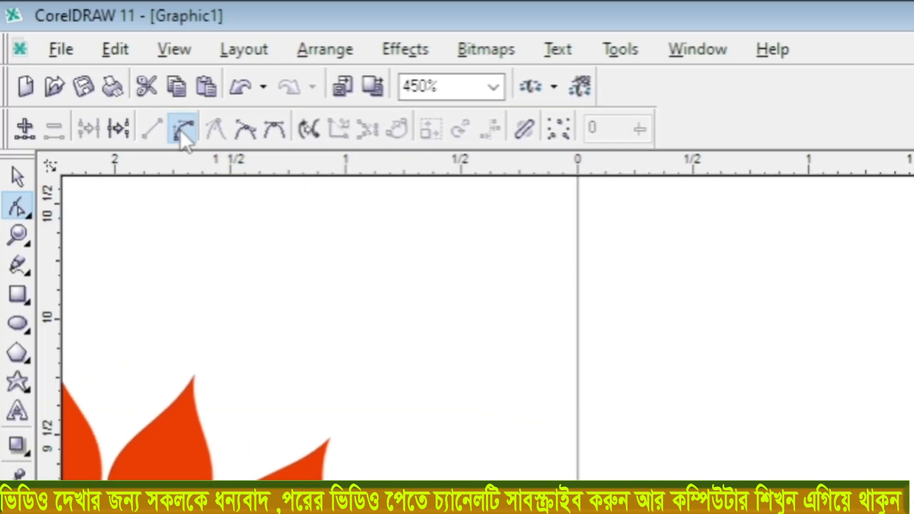
left_click(180, 127)
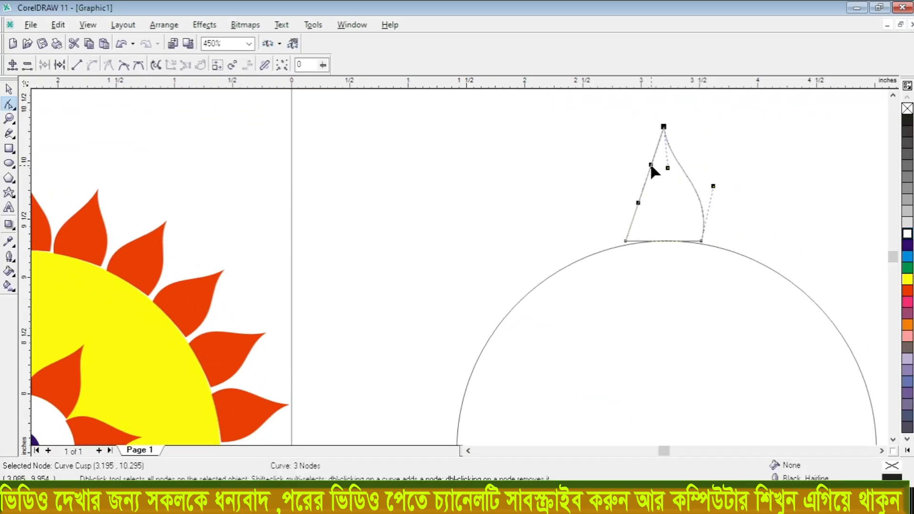
mouse_move(651, 165)
left_mouse_down()
mouse_move(646, 173)
mouse_move(663, 172)
mouse_move(660, 165)
left_mouse_up()
left_click(638, 203)
left_click_drag(639, 204, 616, 187)
left_click(733, 174)
left_click(744, 170)
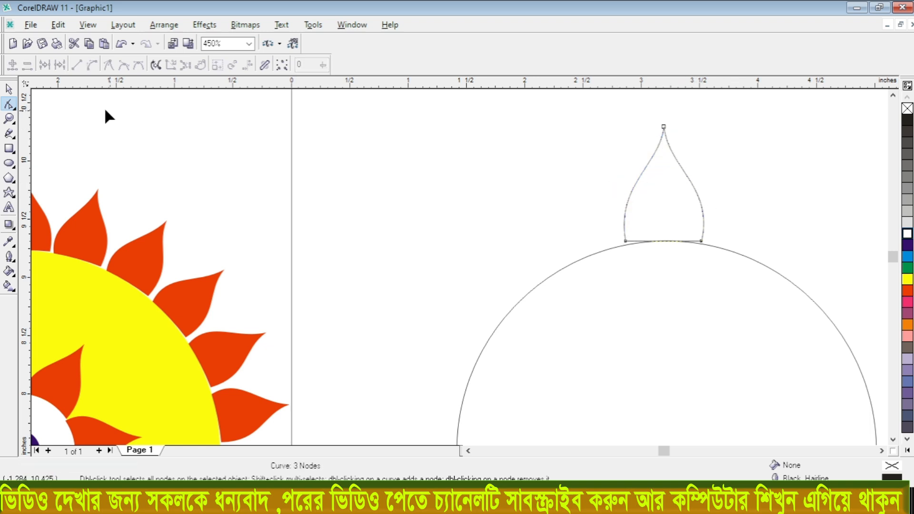
- Convert the petal's straight base to a curve and arch it upward to follow the circle's outline
left_click(9, 89)
scroll(666, 235, "up", 1)
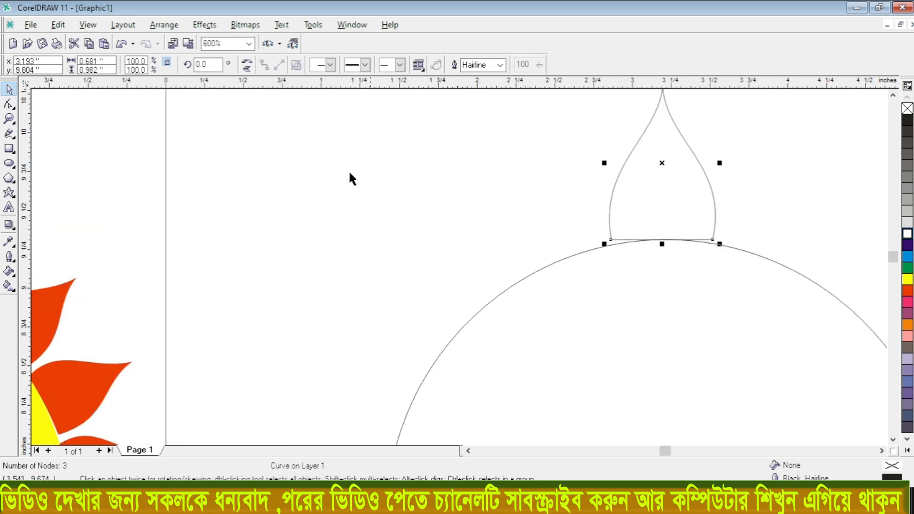
left_click(9, 103)
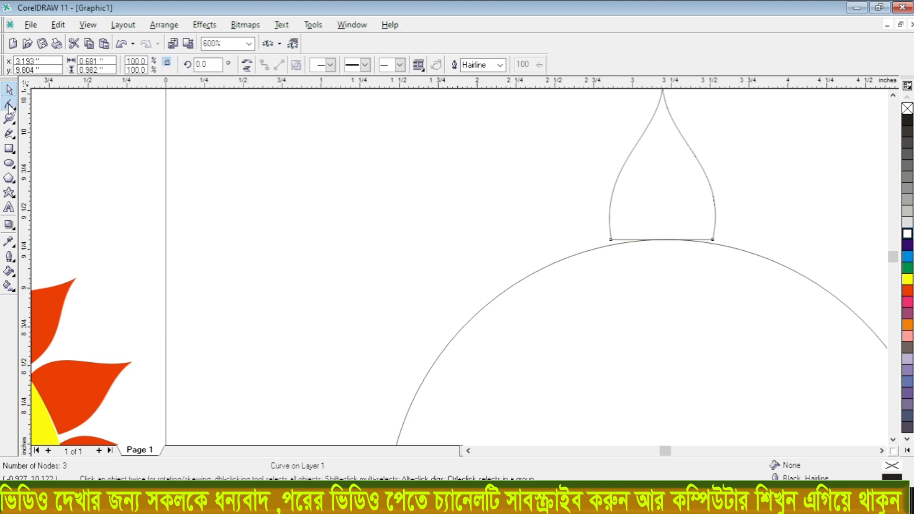
left_click(661, 240)
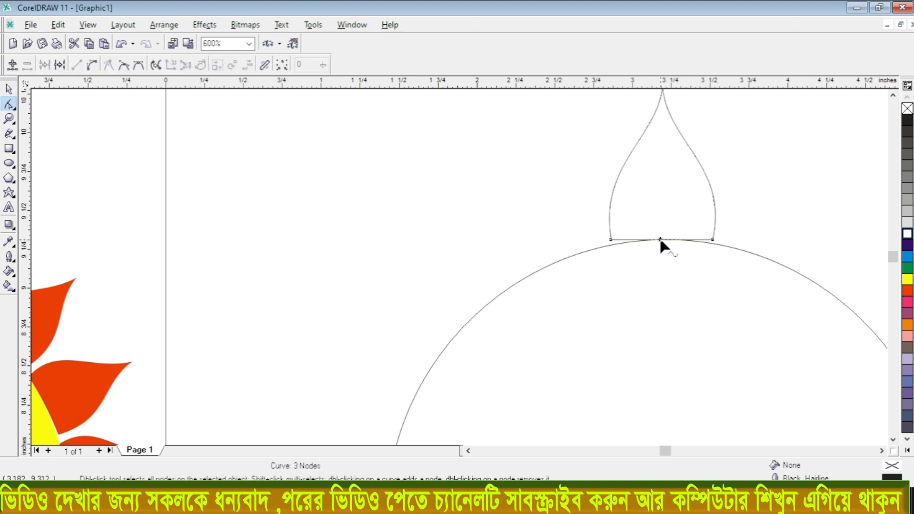
left_click(91, 65)
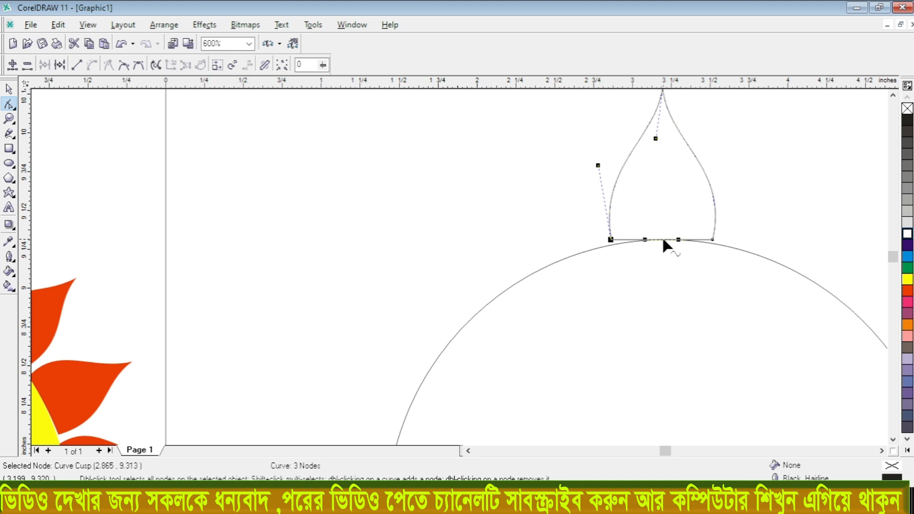
left_click_drag(664, 239, 654, 217)
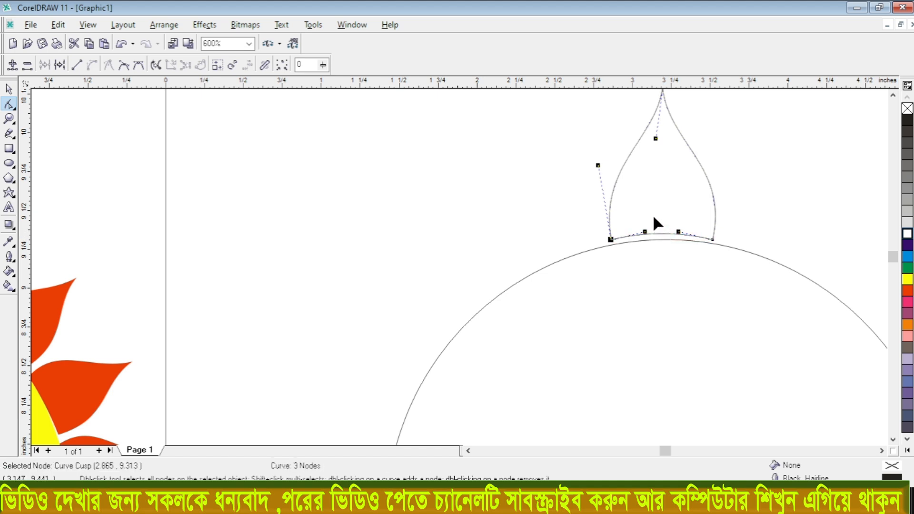
- Move the petal down onto the circle and adjust its lower-right node and base curve to fit the circle's edge
left_click(10, 92)
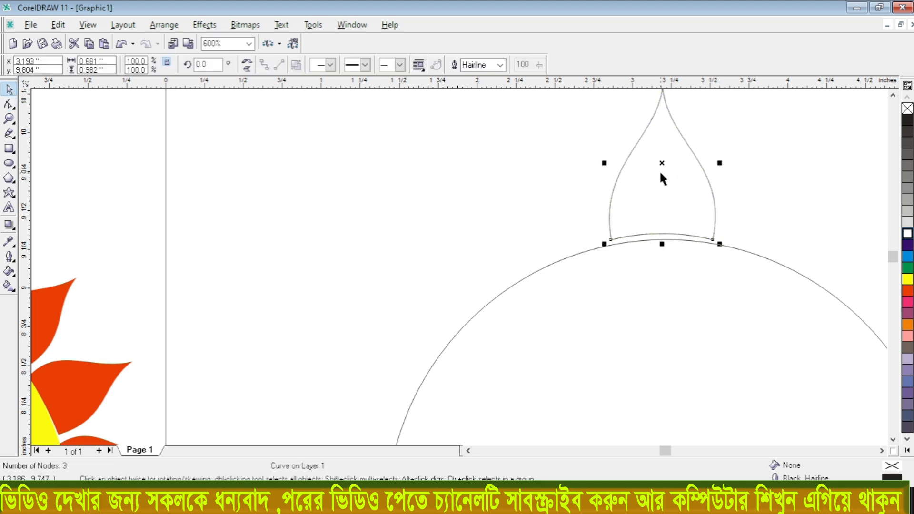
left_click_drag(663, 162, 660, 166)
scroll(713, 244, "up", 3)
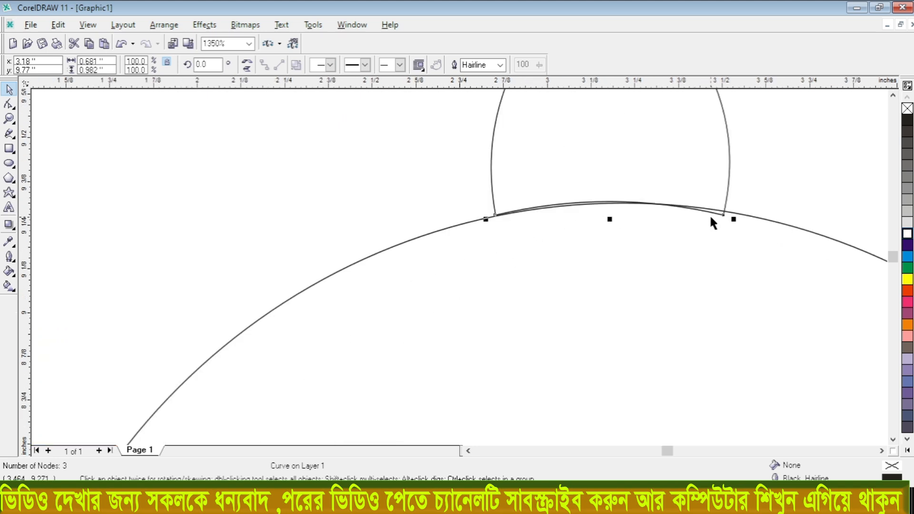
key("F10")
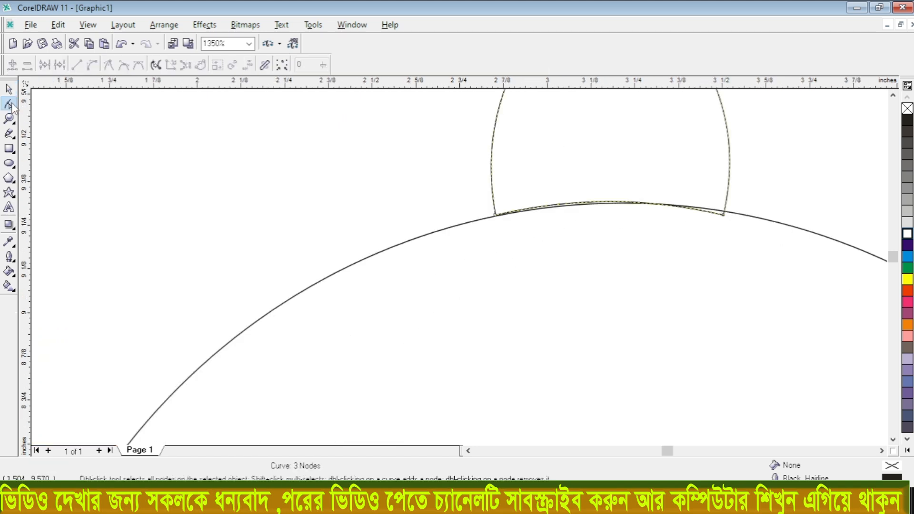
left_click(724, 212)
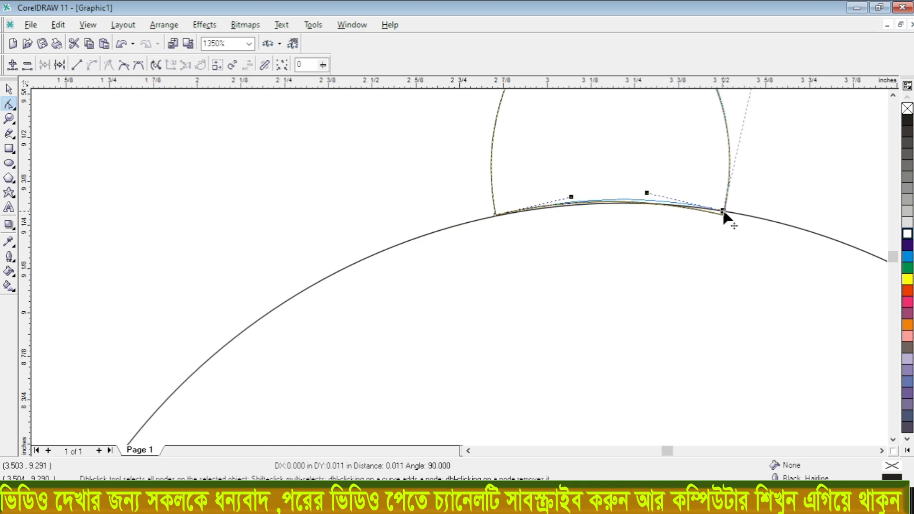
left_click_drag(621, 200, 620, 203)
- Place a horizontal guideline through the center of the large outline circle, at about 7.53 inches
scroll(552, 198, "down", 2)
scroll(550, 199, "down", 2)
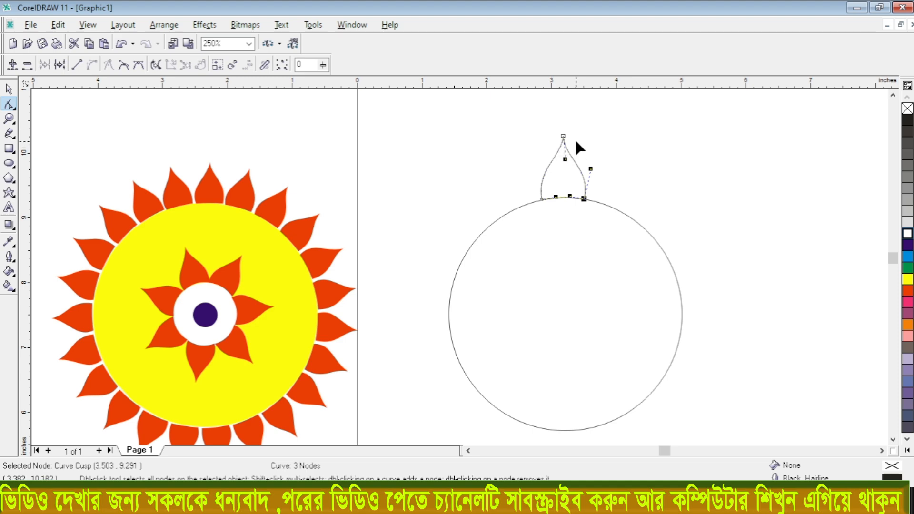
key("space")
key("Tab")
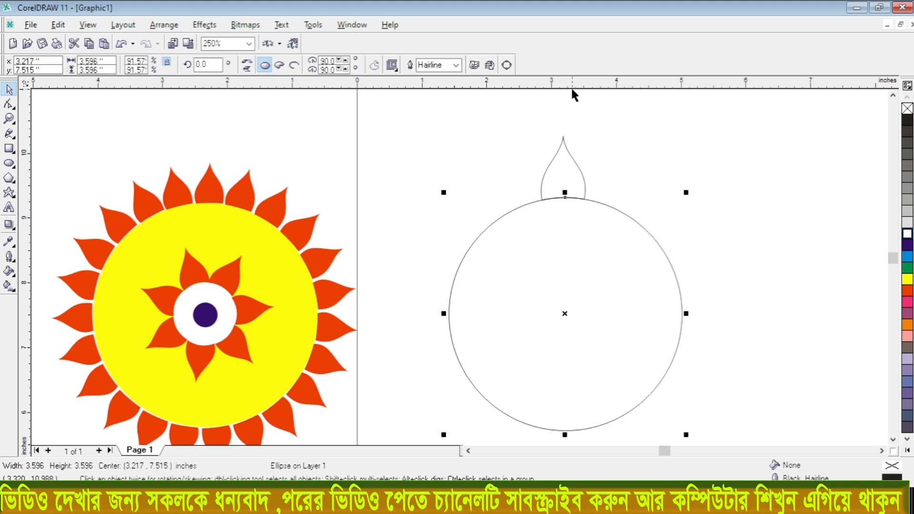
left_click_drag(573, 86, 560, 274)
left_click_drag(551, 313, 565, 313)
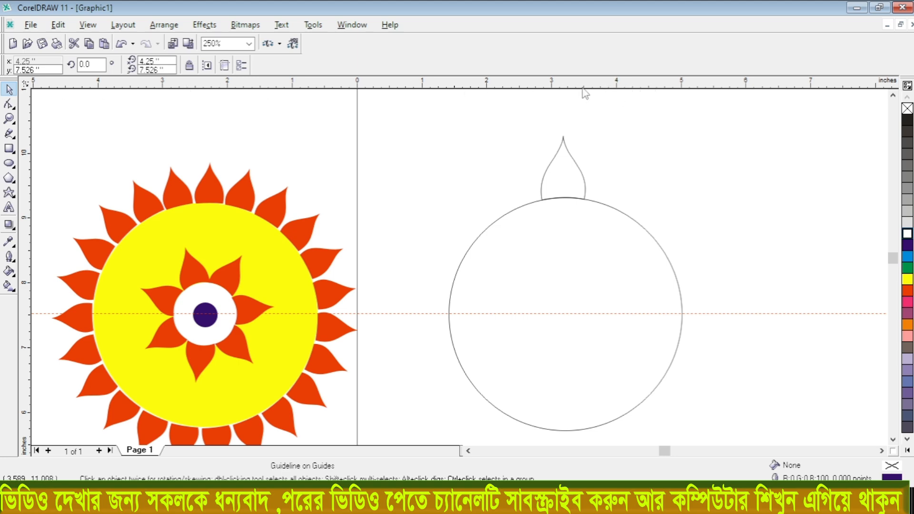
left_click_drag(557, 93, 541, 84)
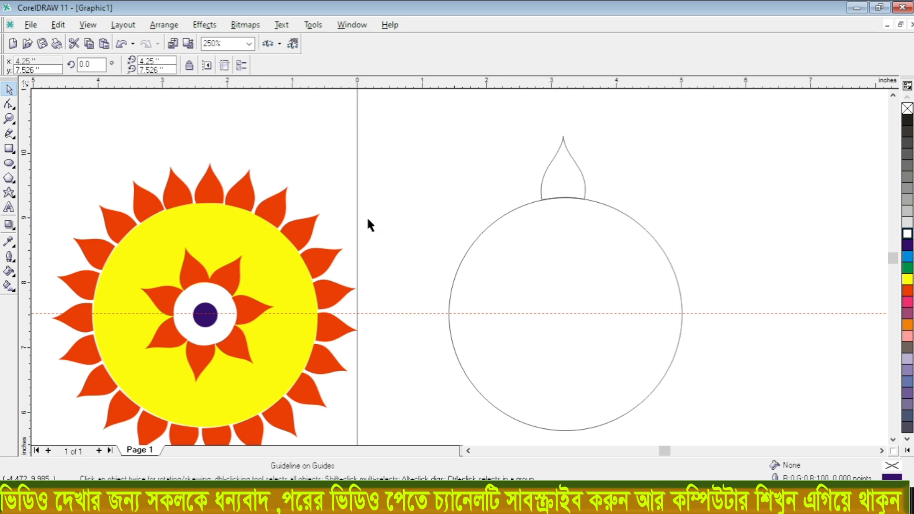
- Place a vertical guideline through the outline circle's center and the petal tip, at about 3.21 inches
left_click(475, 242)
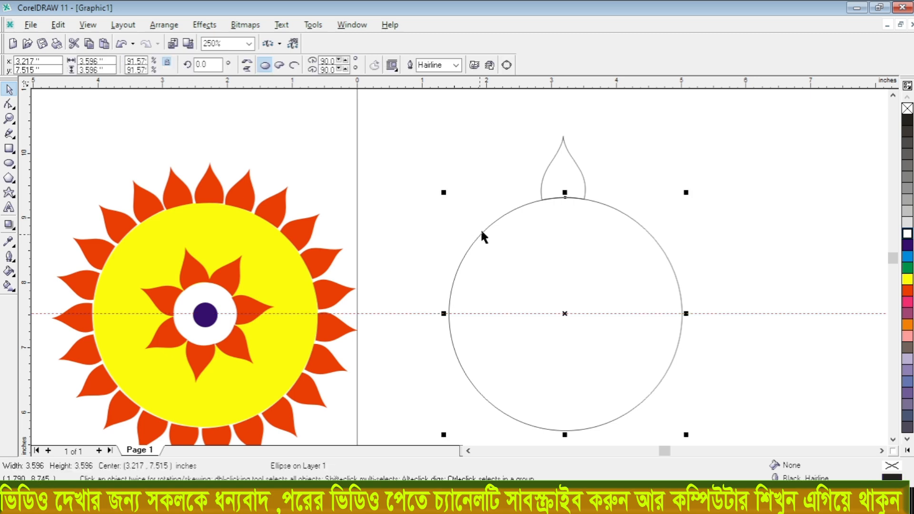
left_click_drag(25, 204, 565, 319)
scroll(565, 318, "up", 2)
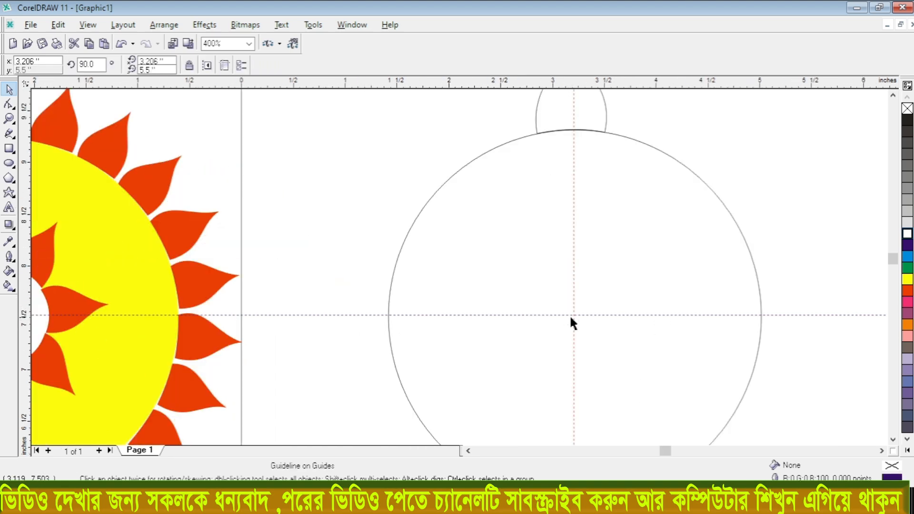
scroll(574, 314, "down", 2)
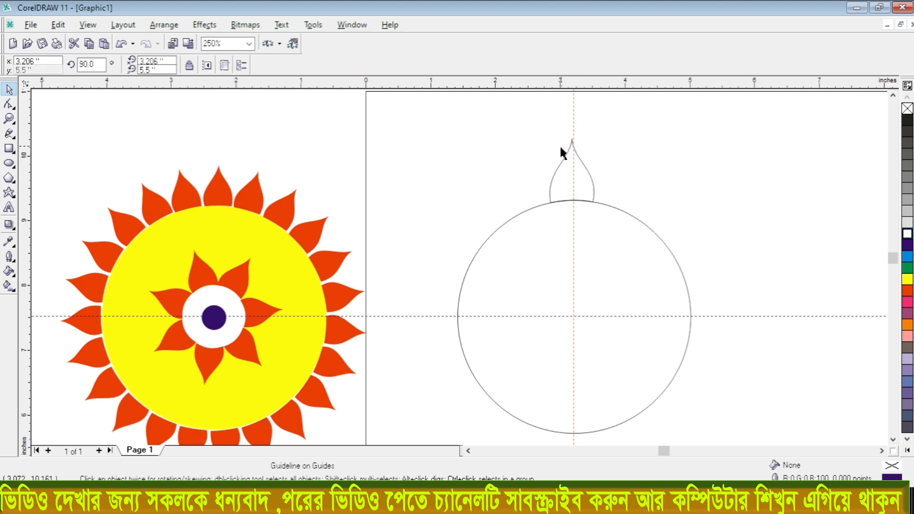
- Move the petal's rotation centre to the guideline intersection at the circle's centre and fill the petal red
left_click(593, 181)
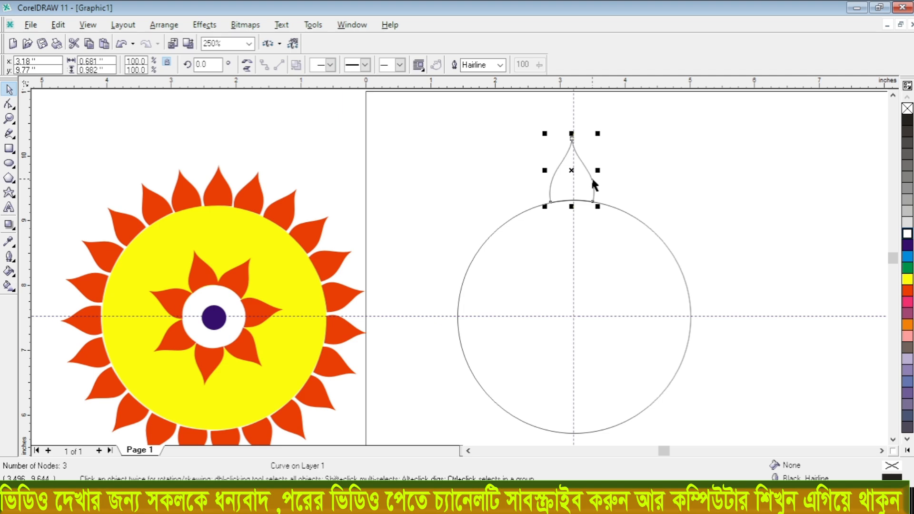
left_click(572, 173)
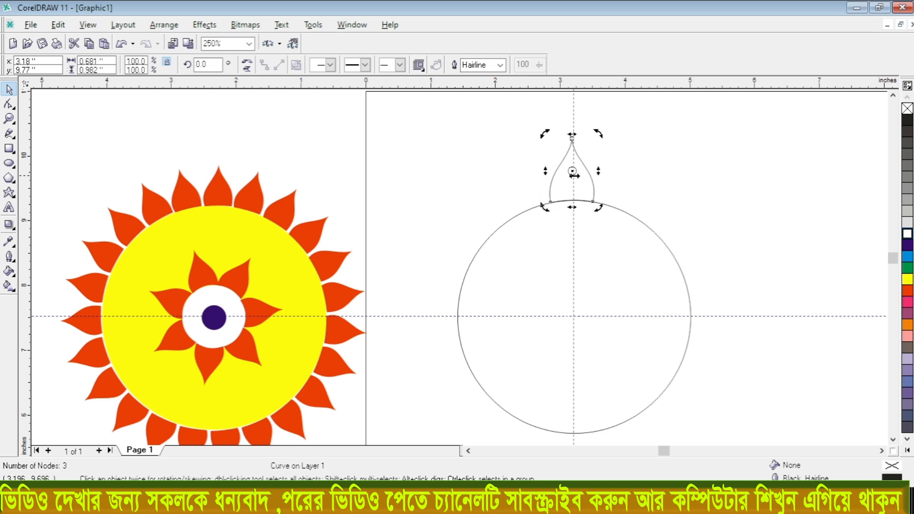
left_click_drag(573, 171, 573, 316)
key("ctrl+z")
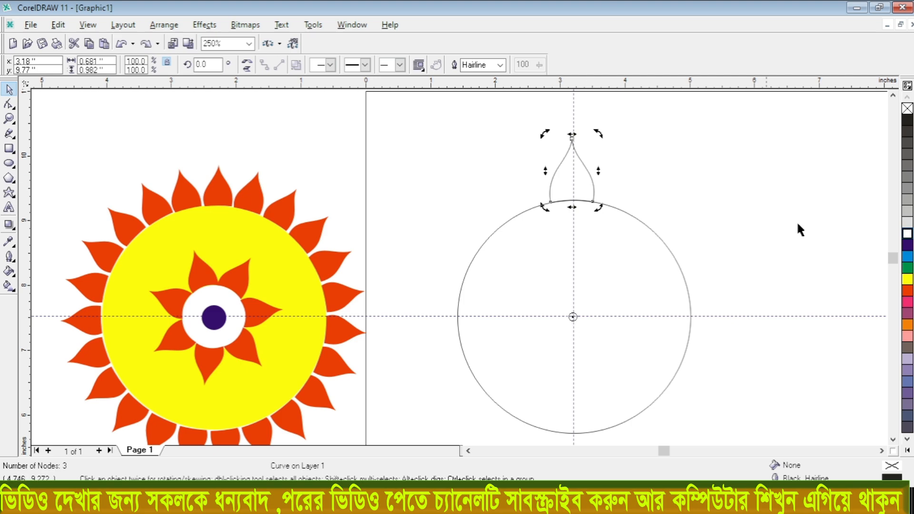
left_click(908, 291)
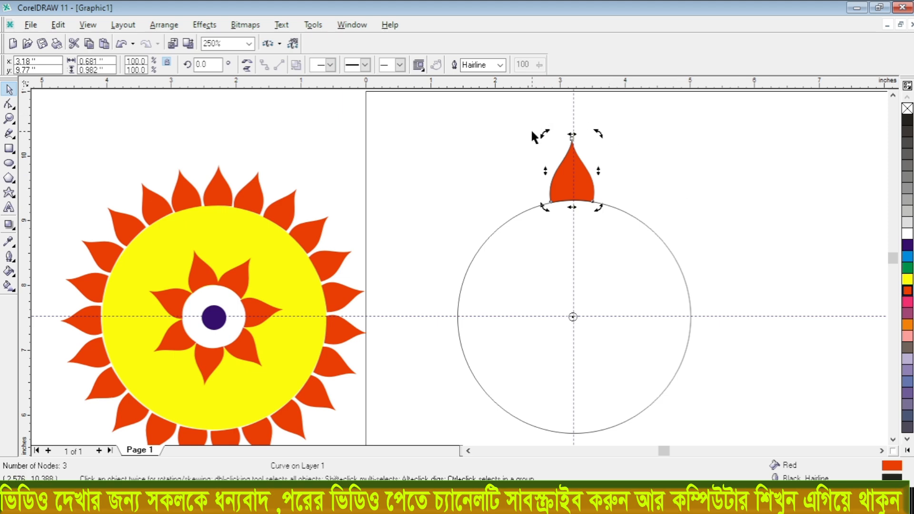
- Rotate a copy of the petal about 23° clockwise and repeat the copy all around the large circle
left_click_drag(600, 135, 664, 166)
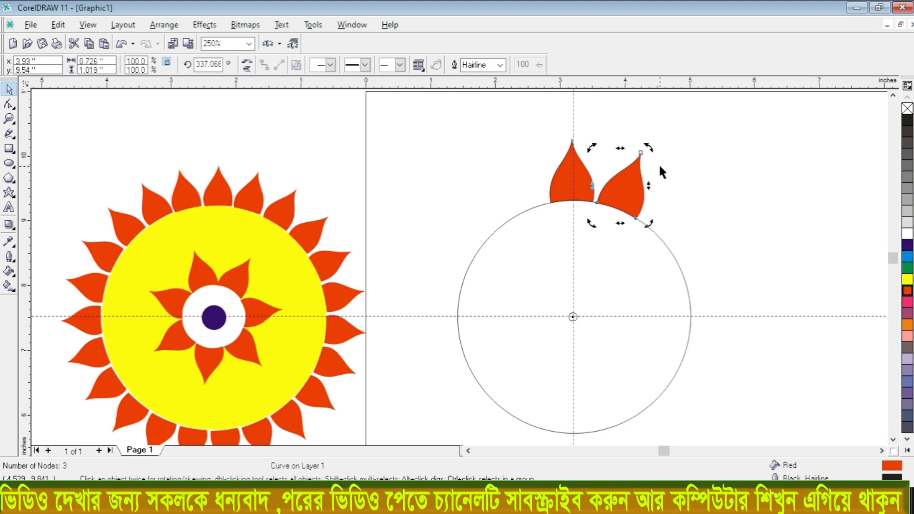
key("ctrl+r")
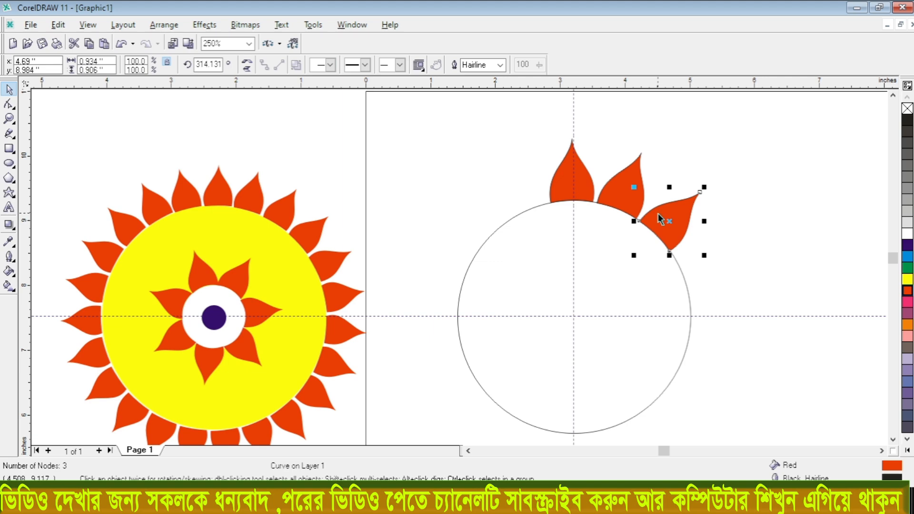
key("ctrl+r")
key("ctrl+r")
key("ctrl+r")
key("ctrl+r")
key("ctrl+r")
key("ctrl+r")
key("ctrl+r")
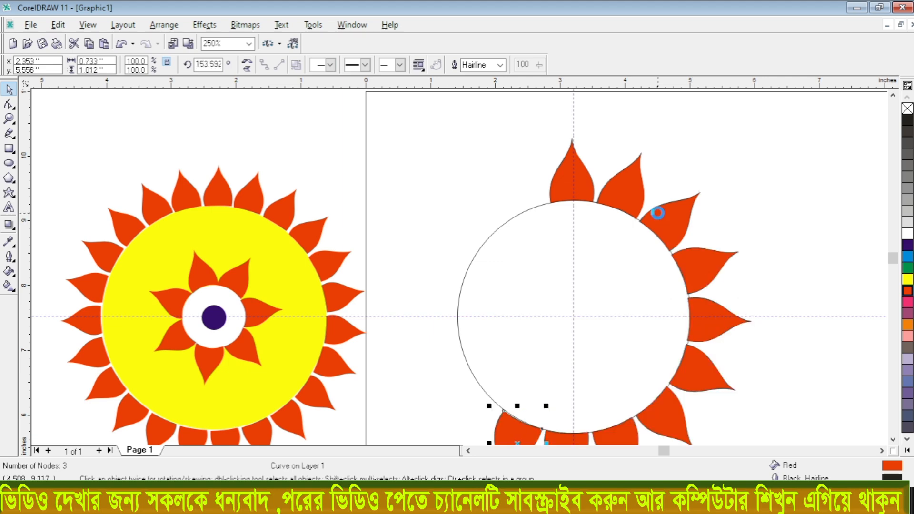
key("ctrl+r")
key("ctrl+r")
key("ctrl+r")
key("ctrl+r")
key("ctrl+r")
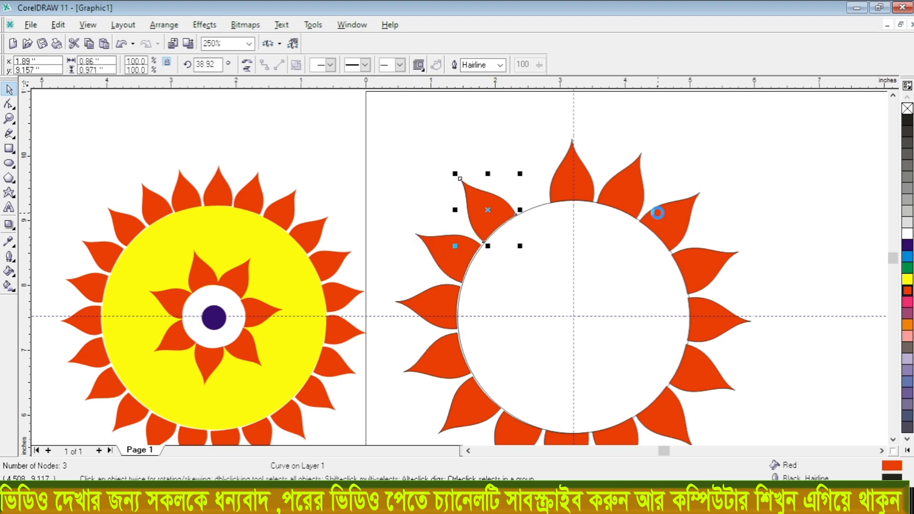
key("ctrl+r")
key("ctrl+r")
- Shift the last petal copy away from the top petal so that the two do not overlap
scroll(570, 184, "up", 2)
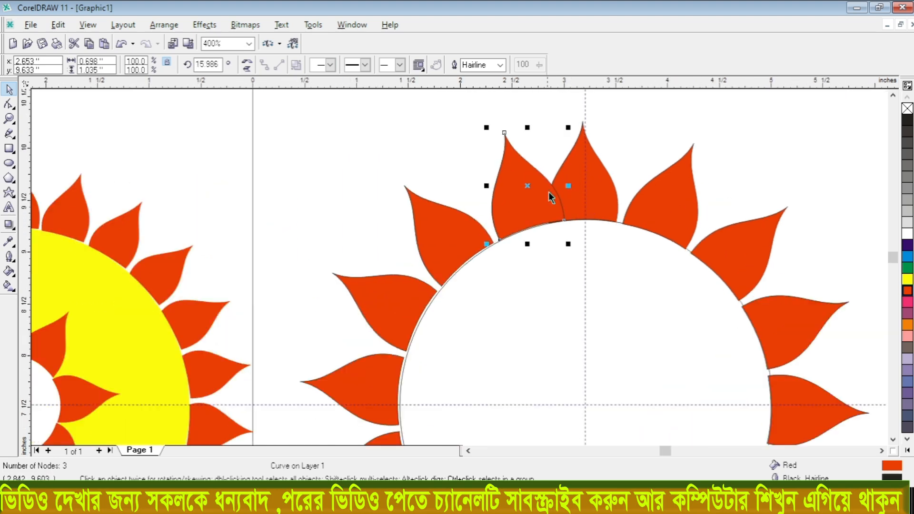
scroll(558, 190, "down", 2)
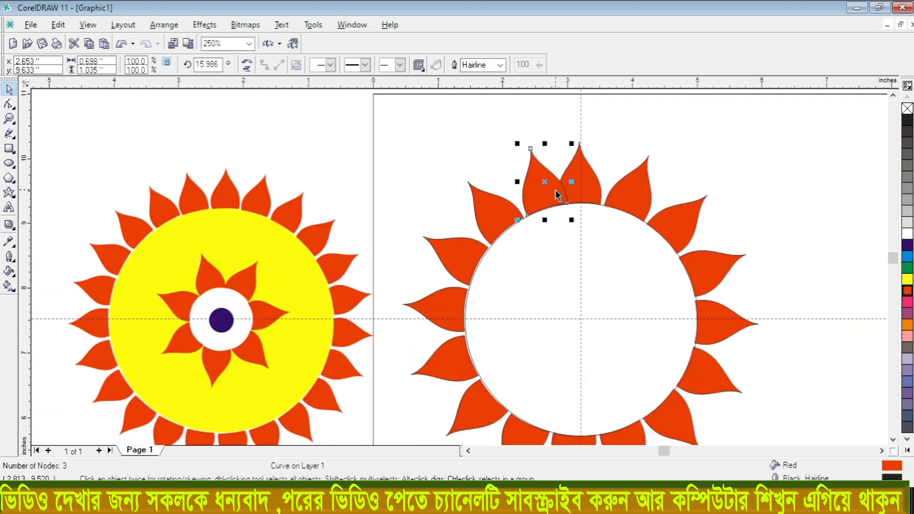
scroll(553, 186, "up", 2)
left_click_drag(491, 217, 491, 223)
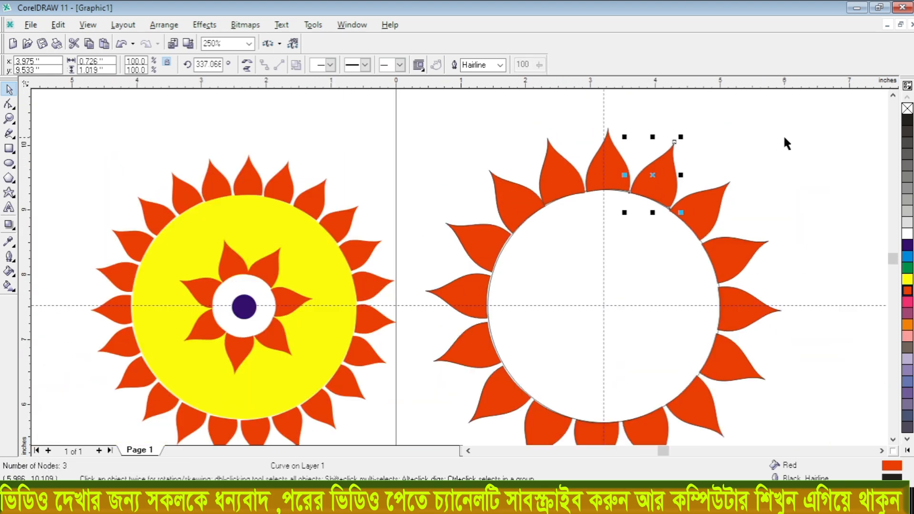
left_click(785, 138)
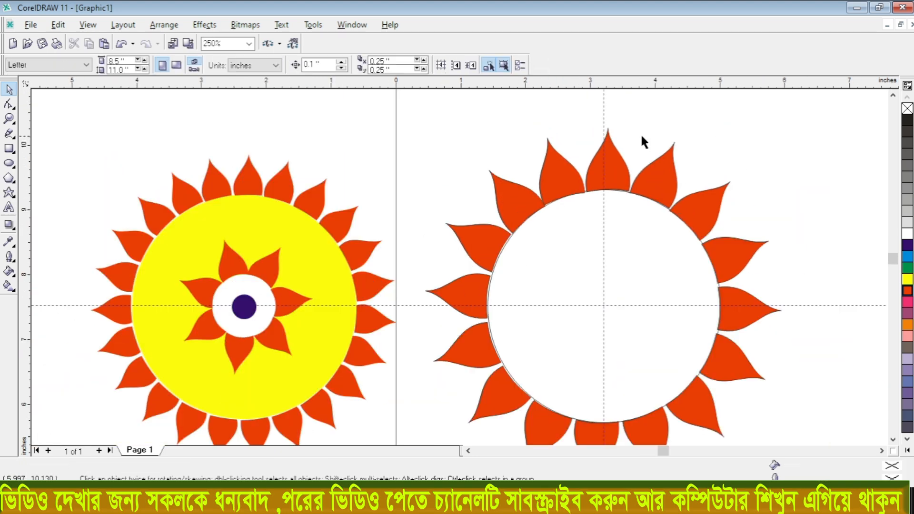
- Scale a concentric copy of the large circle down to about 1.28 inches in diameter
scroll(551, 142, "down", 2)
scroll(576, 157, "up", 2)
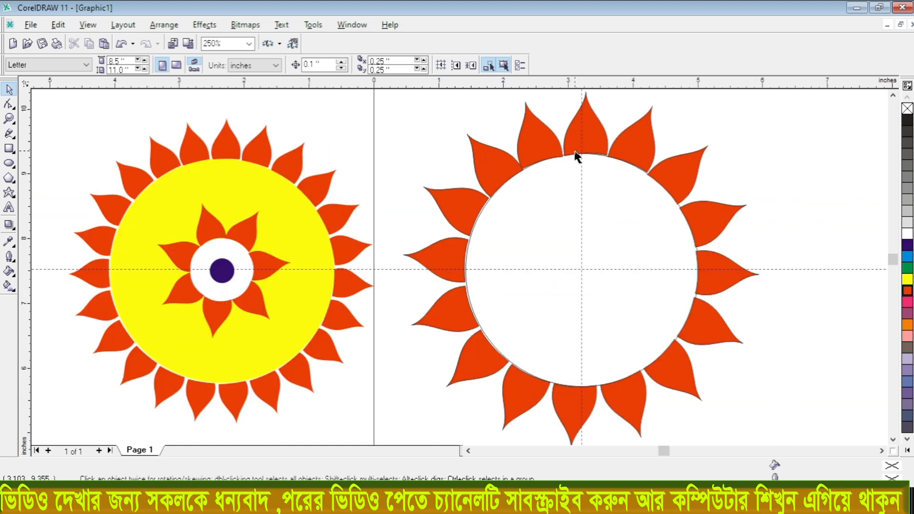
left_click(538, 186)
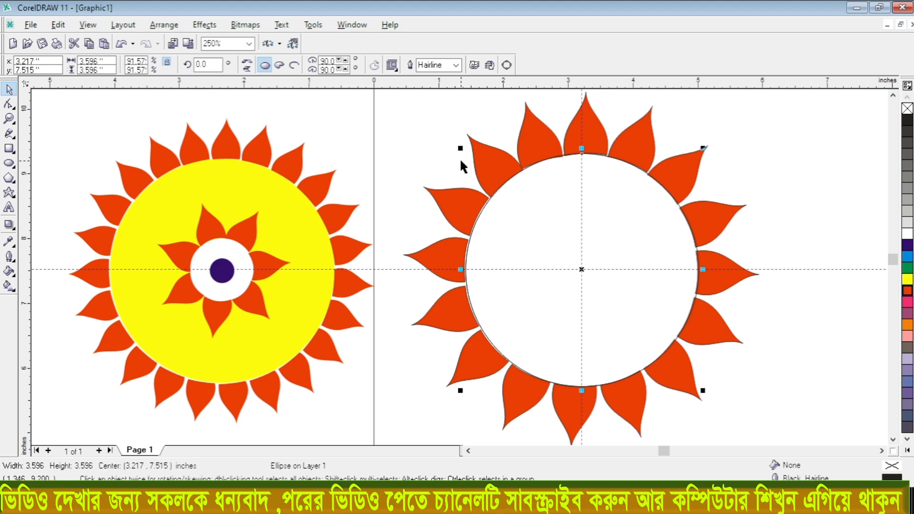
left_click_drag(460, 150, 500, 224)
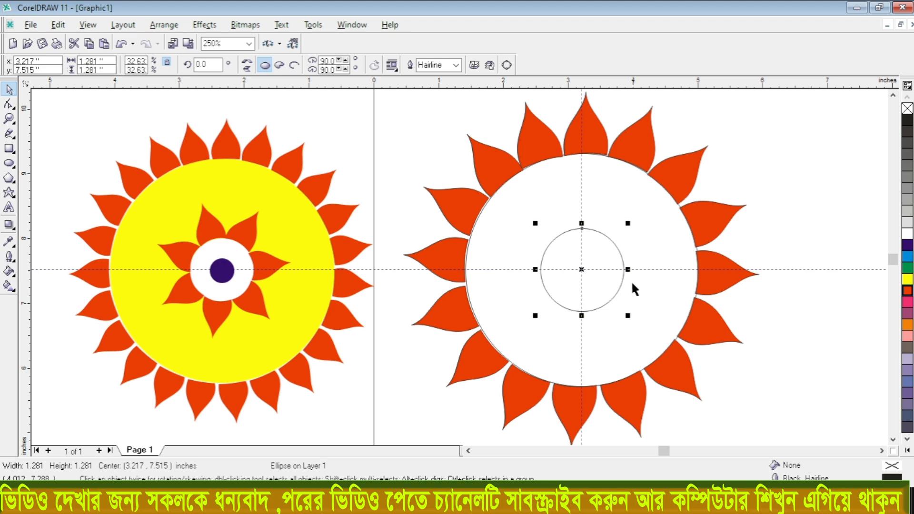
- Duplicate the top petal, scale the copy to about 78%, and place it on top of the inner circle
left_click(594, 138)
key("ctrl+d")
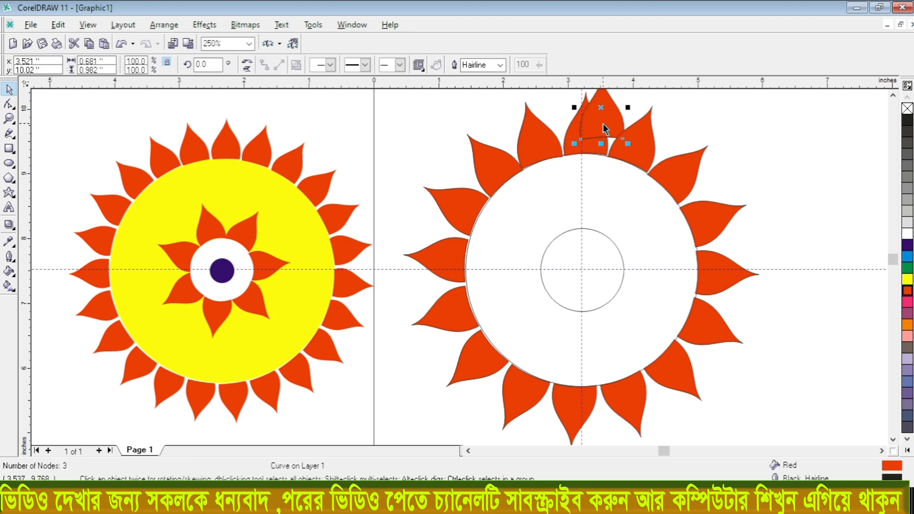
left_click_drag(607, 117, 586, 200)
left_click_drag(605, 163, 592, 197)
scroll(576, 208, "up", 2)
scroll(592, 198, "up", 1)
- Arch the small petal's base to follow the inner circle and centre the petal on the vertical guideline
left_click(8, 105)
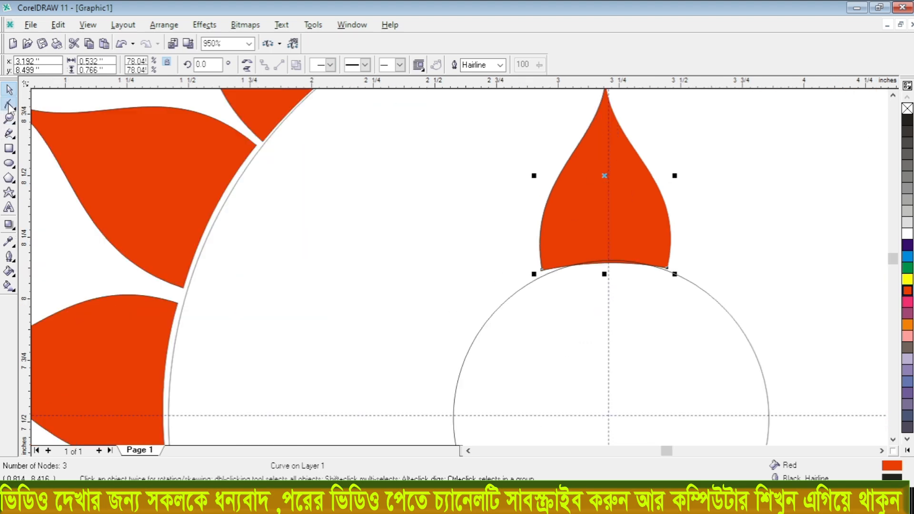
scroll(605, 255, "up", 1)
left_click_drag(615, 252, 617, 247)
left_click(9, 89)
left_click_drag(577, 187, 586, 191)
key("F4")
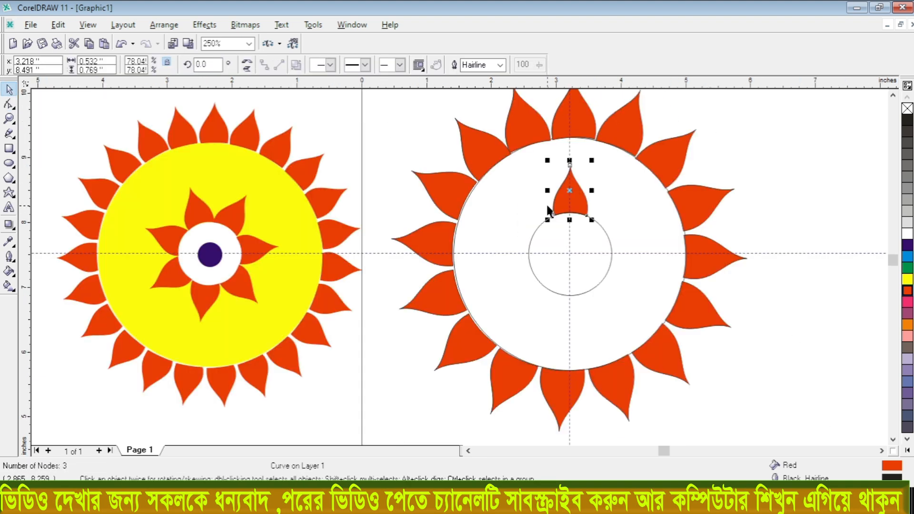
- Move the small petal's rotation centre to the guideline intersection and rotate a copy about 48° clockwise
left_click(573, 201)
mouse_move(569, 191)
left_mouse_down()
mouse_move(571, 306)
mouse_move(570, 254)
left_mouse_up()
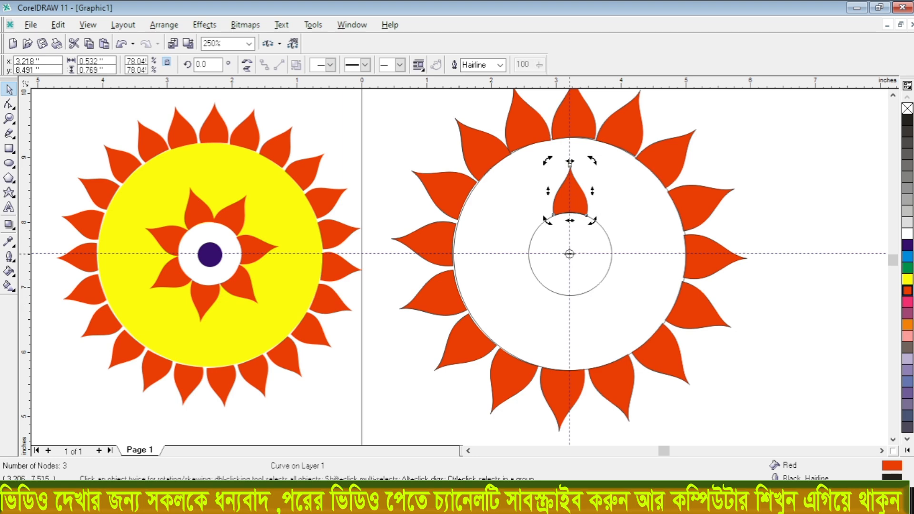
left_click_drag(595, 162, 668, 203)
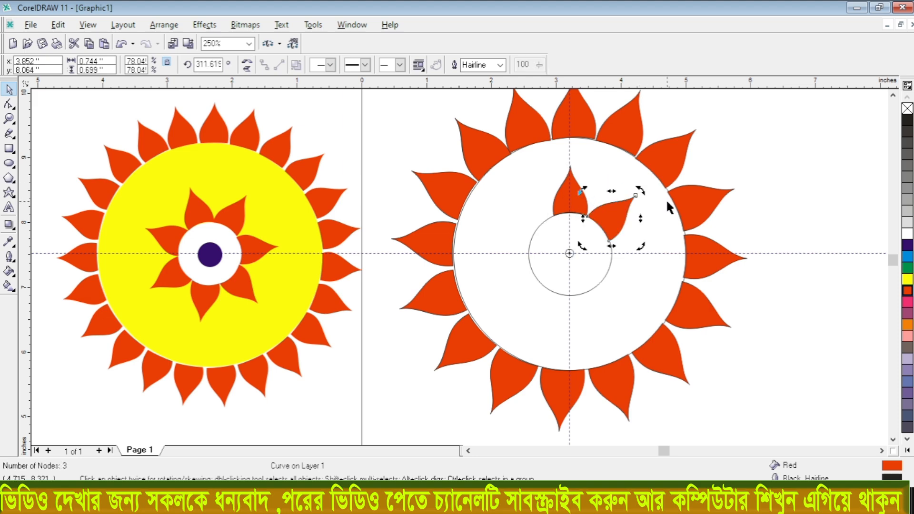
- Repeat the rotated petal copy around the inner circle and turn the top small petal to about 10.4°
key("ctrl+r")
key("ctrl+r")
key("ctrl+r")
key("ctrl+r")
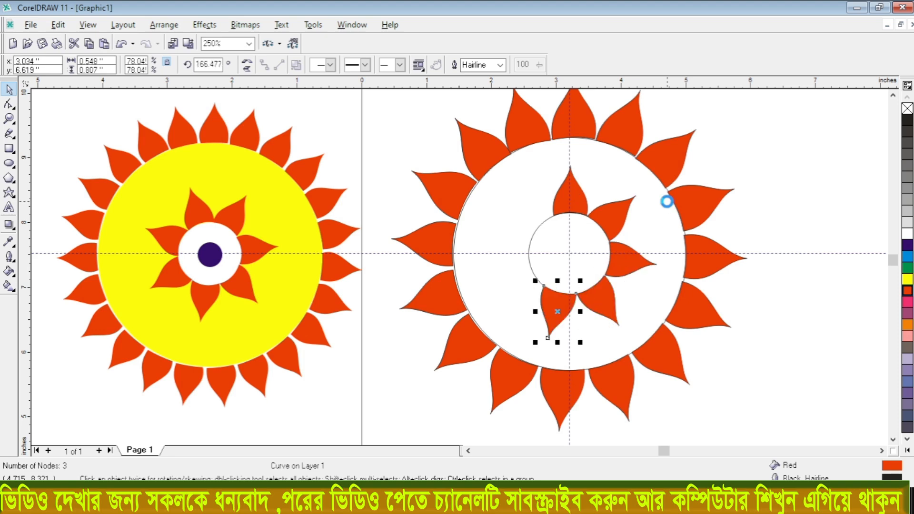
key("ctrl+r")
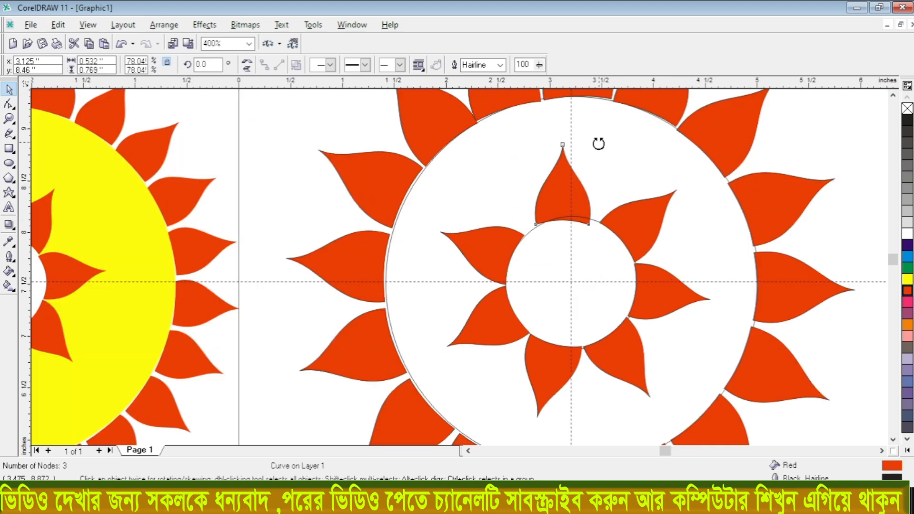
left_click_drag(598, 143, 580, 129)
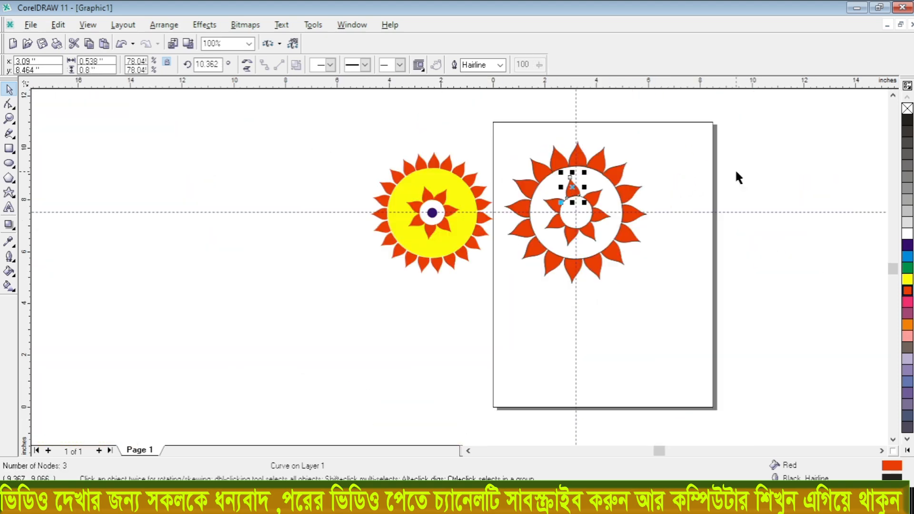
key("Escape")
- Fill the large outline circle with yellow
scroll(572, 204, "up", 2)
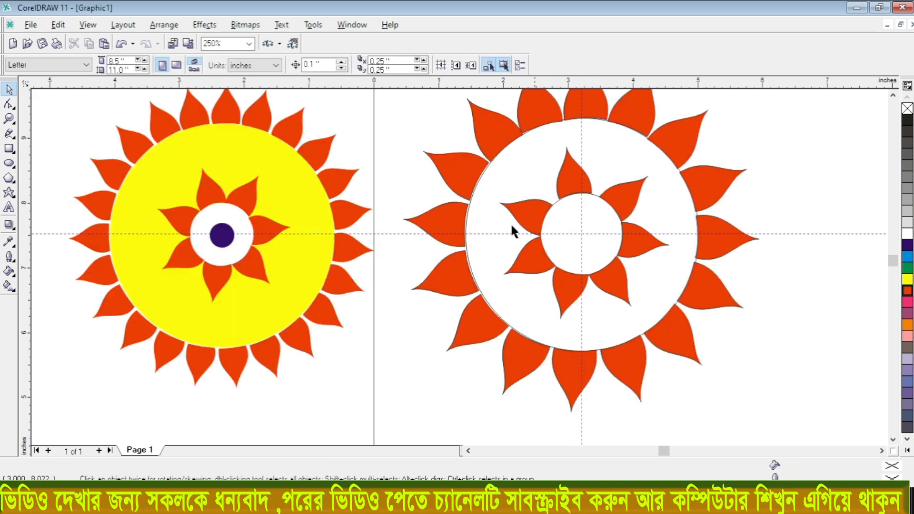
left_click(614, 133)
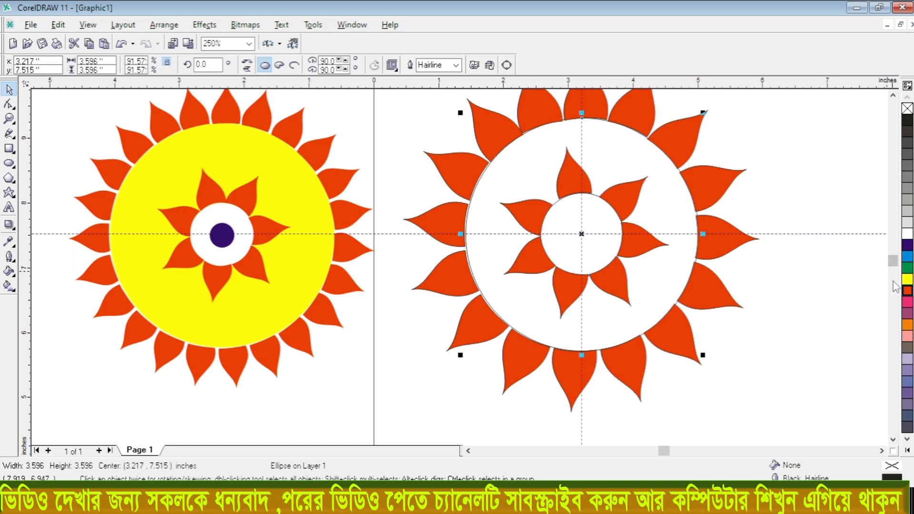
left_click(907, 279)
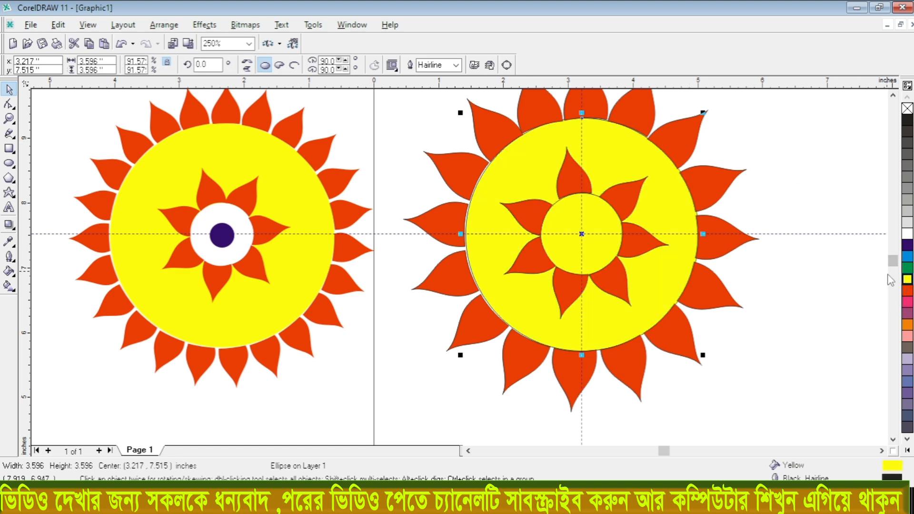
left_click(833, 298)
- Scale a concentric copy of the inner circle down to about 0.56 inches and fill it blue
left_click(595, 204)
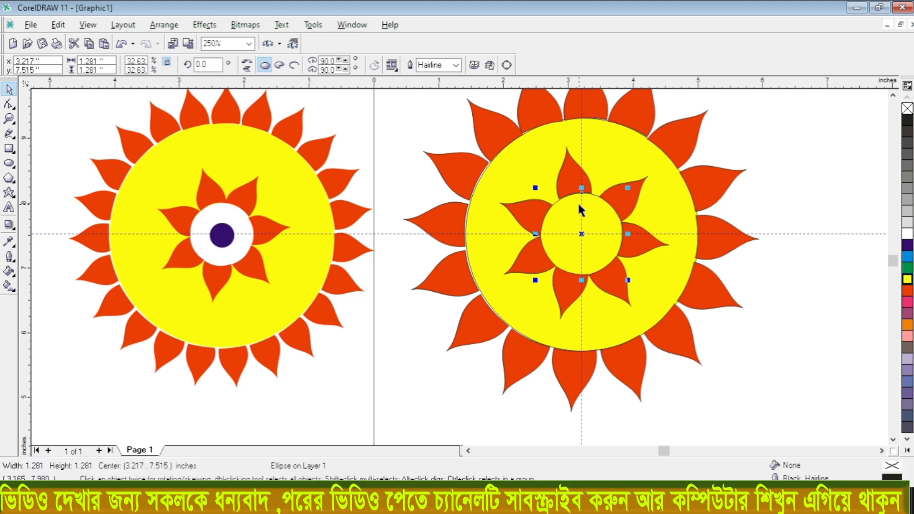
left_click_drag(537, 189, 560, 215)
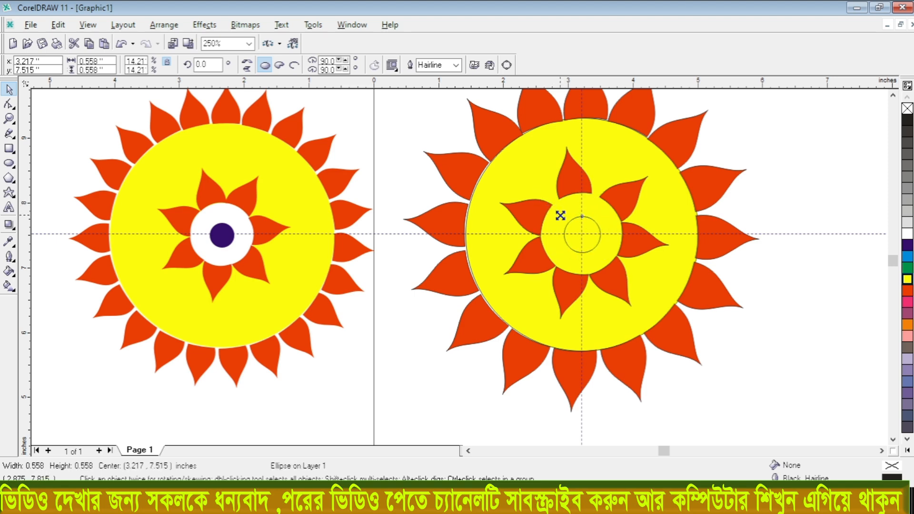
left_click(907, 246)
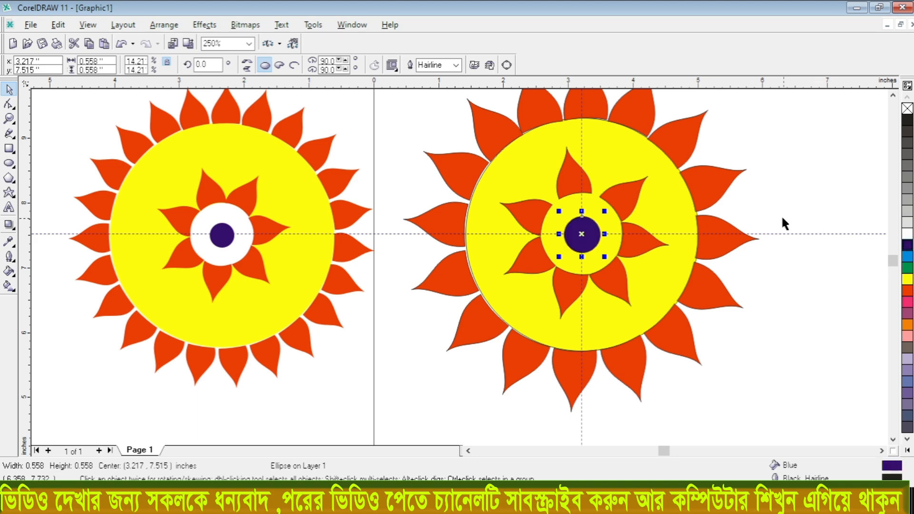
scroll(638, 193, "down", 4)
left_click(761, 152)
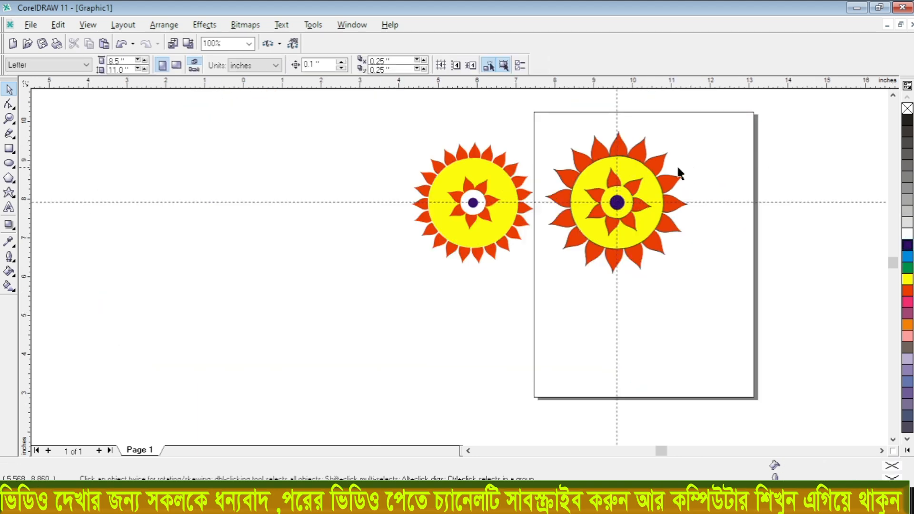
- Select all objects of the recreated flower on the page and group them
scroll(676, 172, "up", 2)
left_click_drag(703, 93, 453, 359)
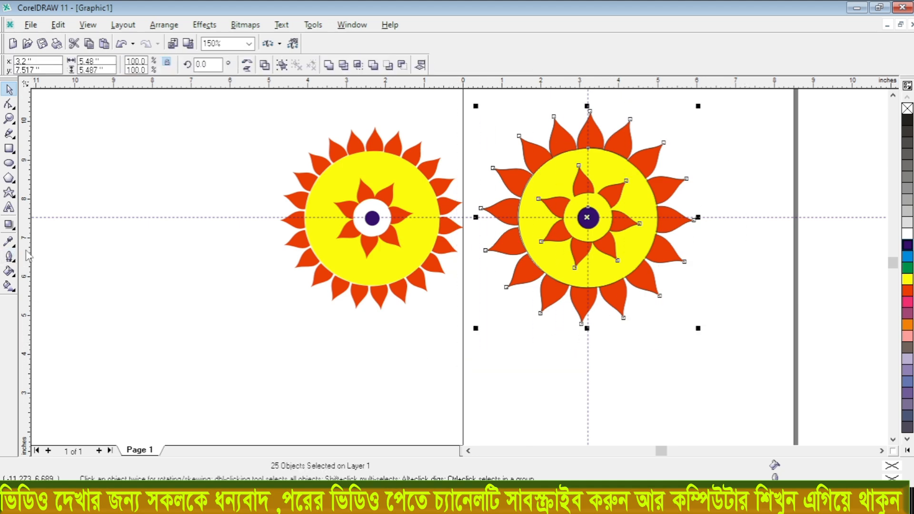
key("ctrl+g")
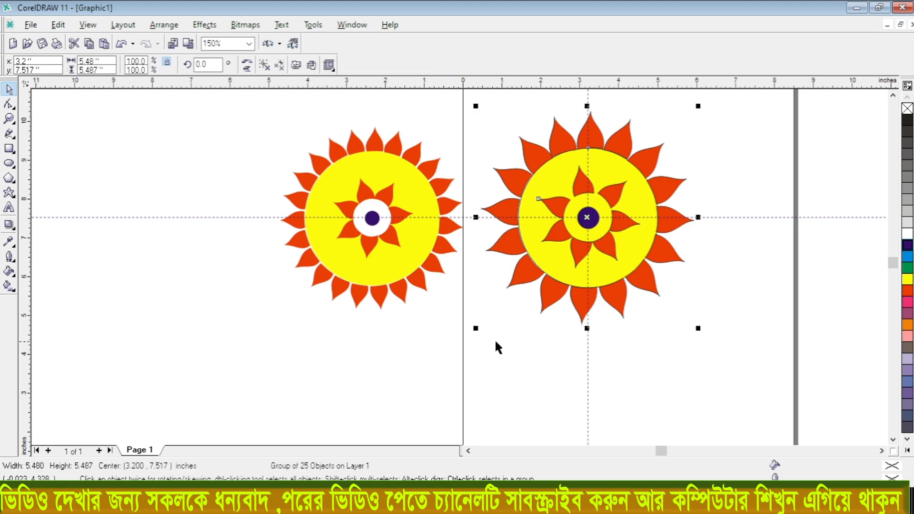
left_click(470, 343)
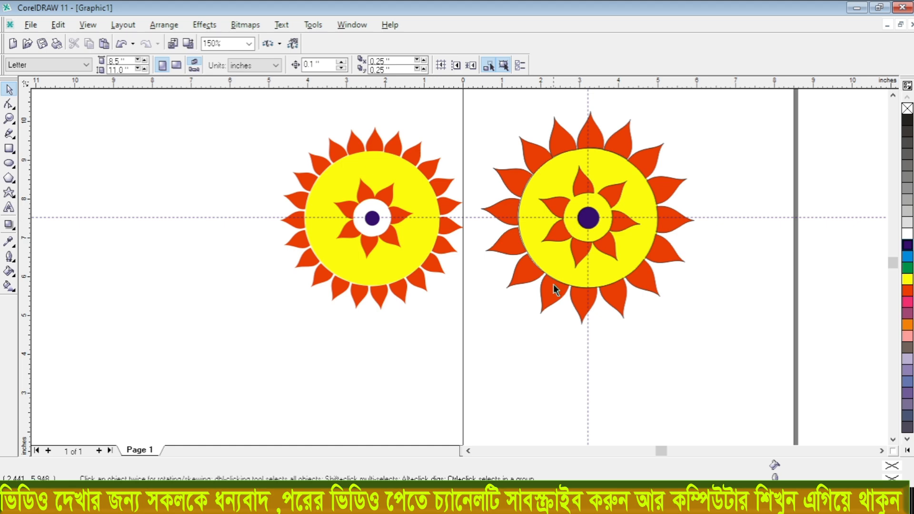
- Move the grouped flower to about X 3.13, Y 7.69 inches and remove its outline
left_click_drag(565, 288, 606, 267)
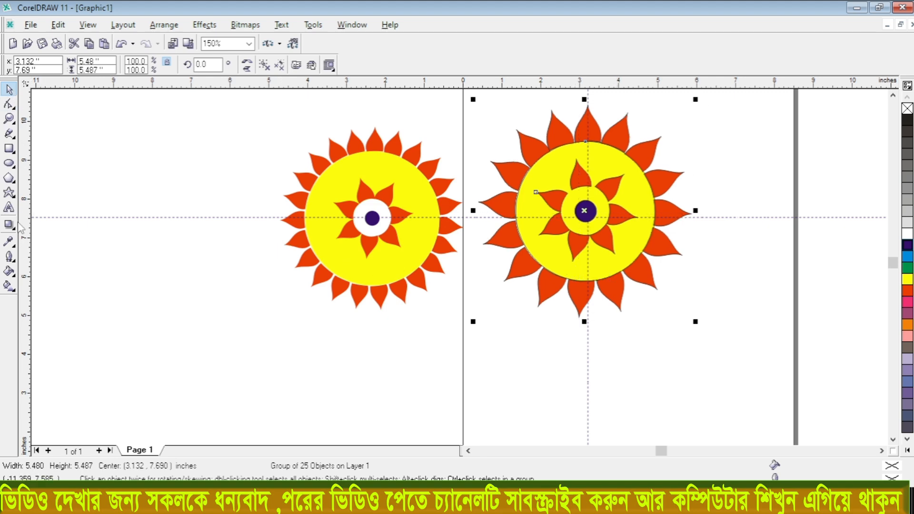
left_click(15, 261)
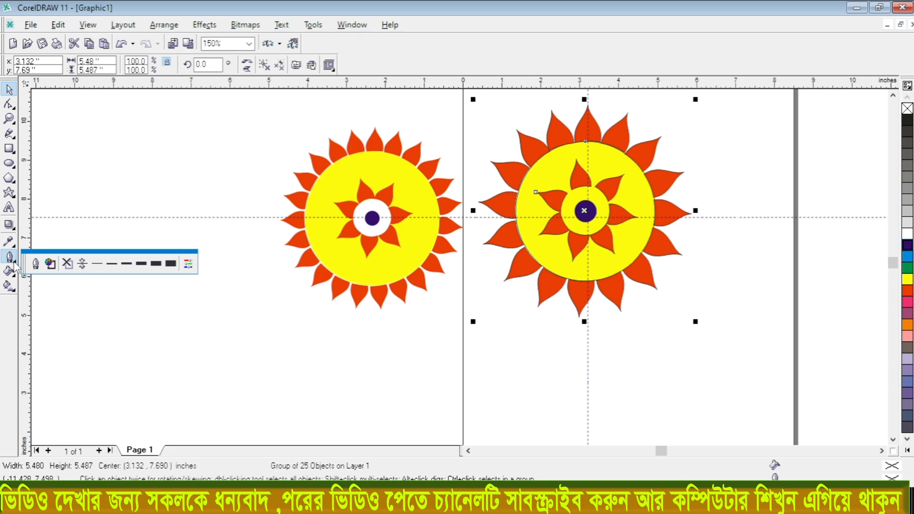
left_click(67, 264)
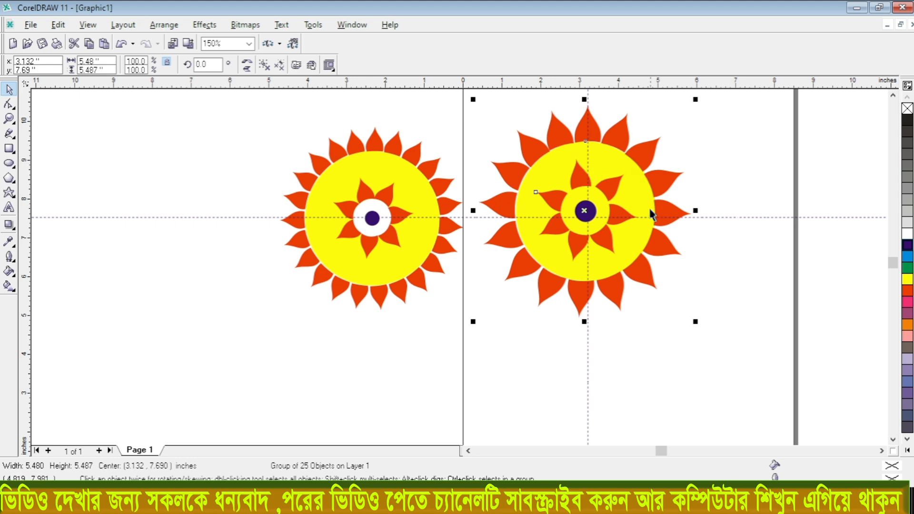
left_click(737, 156)
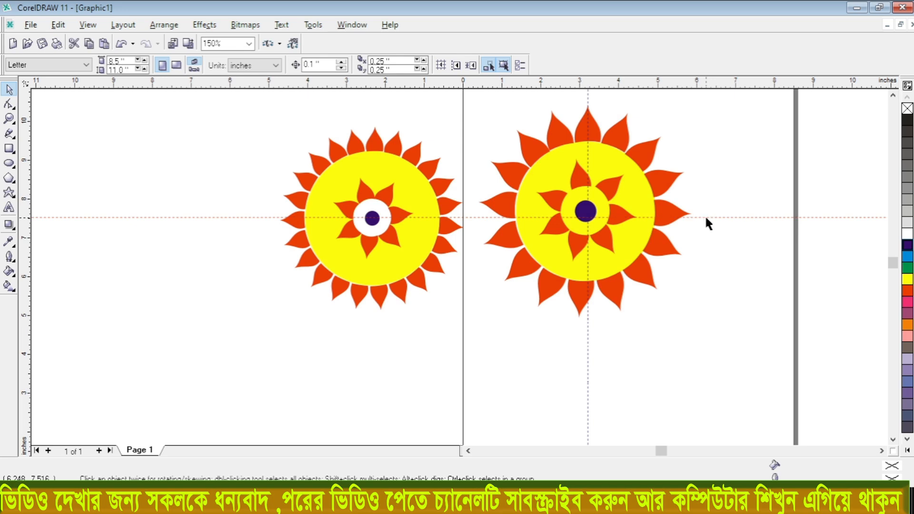
- Delete the horizontal and vertical guidelines that cross the recreated flower
left_click(704, 217)
left_click(703, 218)
key("Delete")
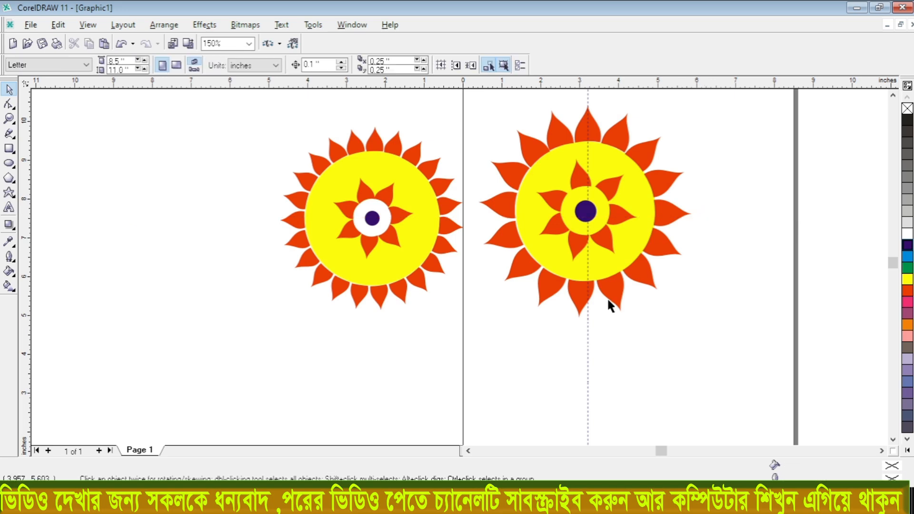
left_click(588, 327)
key("Delete")
- Duplicate the large flower group twice at the same diagonal offset, and move the first copy up beside the upper large flower
left_click_drag(625, 189, 430, 179)
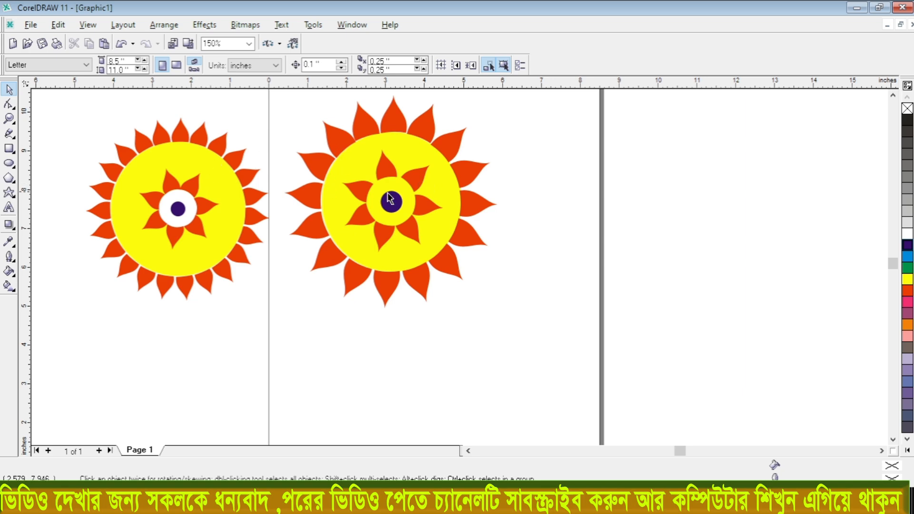
scroll(464, 230, "down", 1)
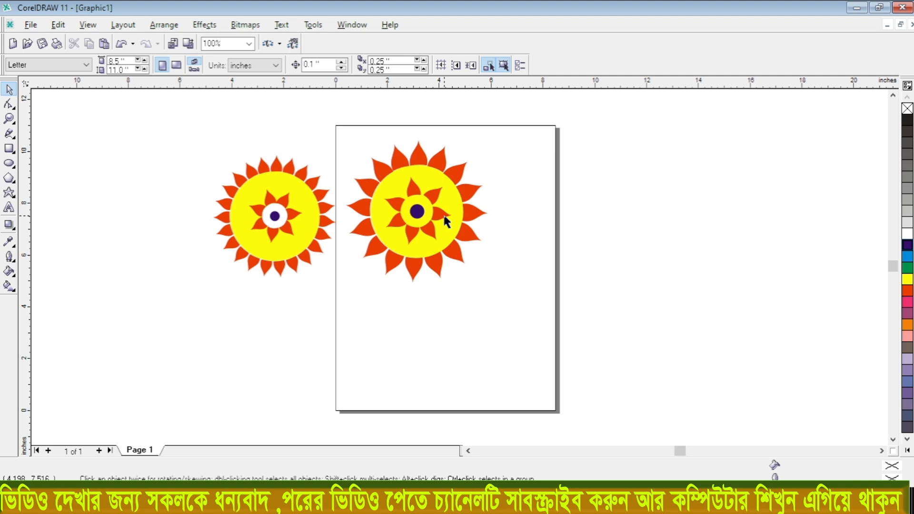
left_click_drag(446, 221, 494, 376)
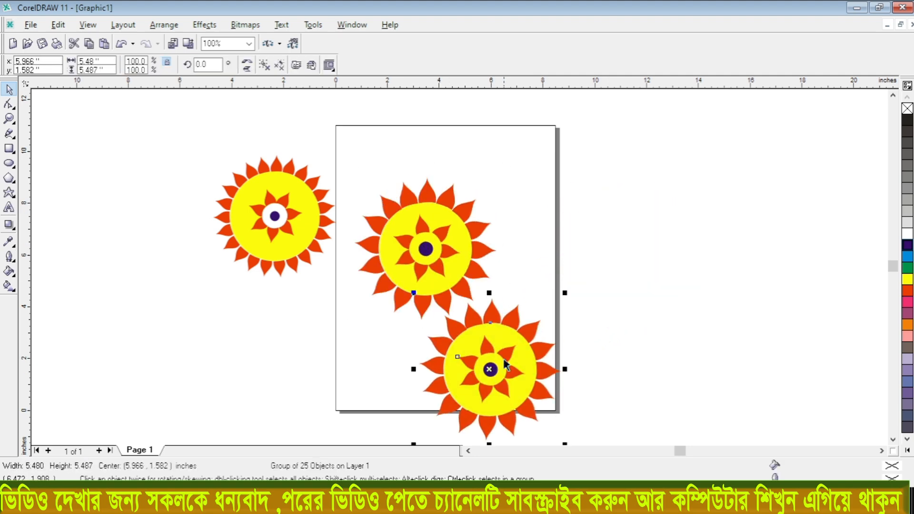
key("ctrl+d")
scroll(504, 303, "down", 2)
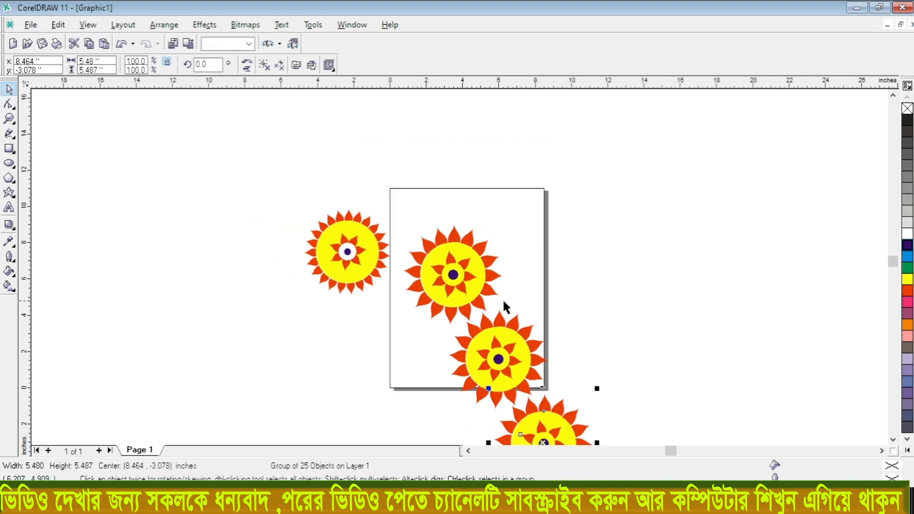
left_click_drag(527, 372, 574, 262)
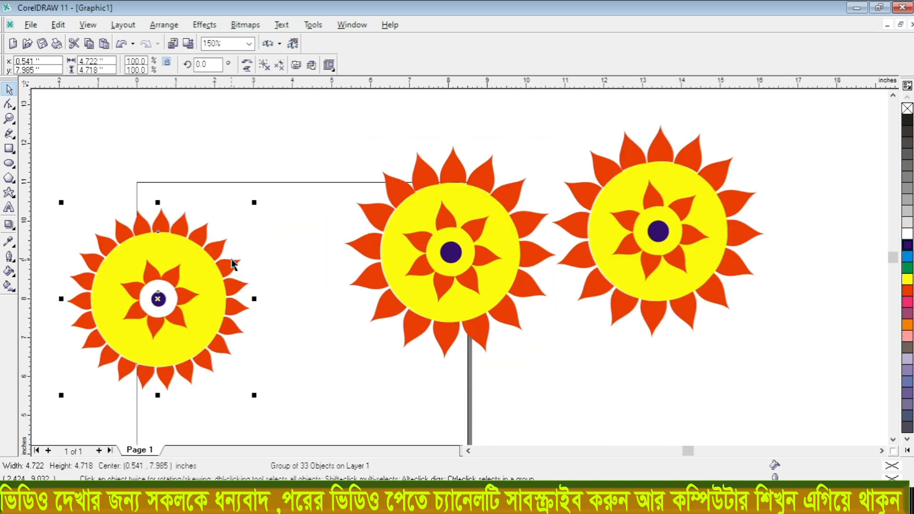